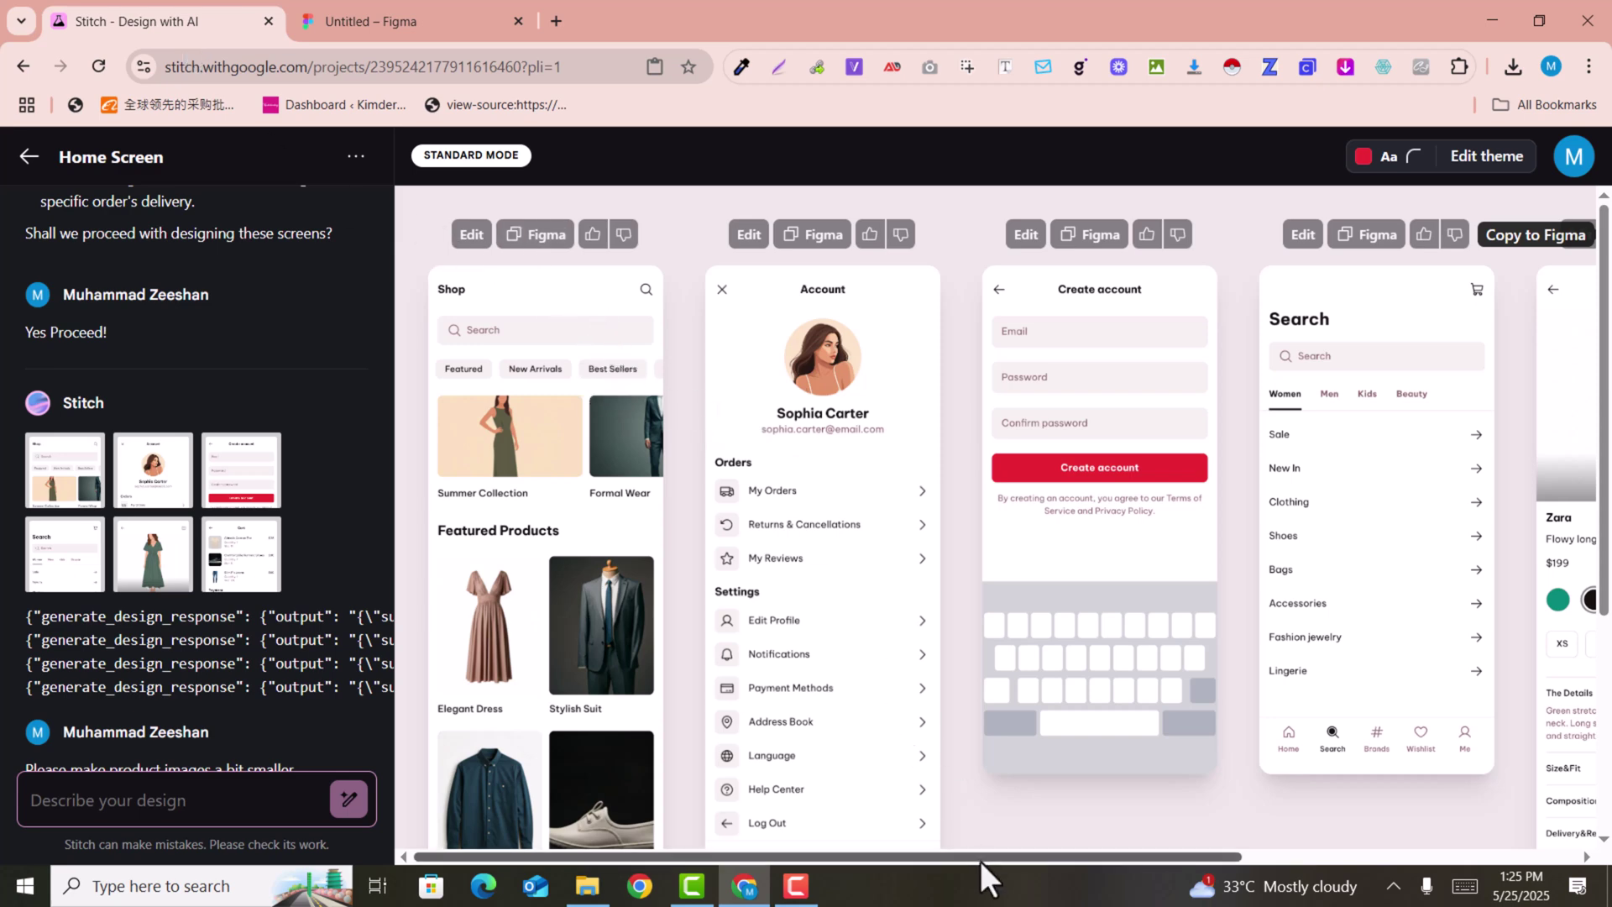
In the Figma file, inspect each pasted frame: Account, Shop, Search, Zara product and Create account.
drag(1026, 858, 897, 858)
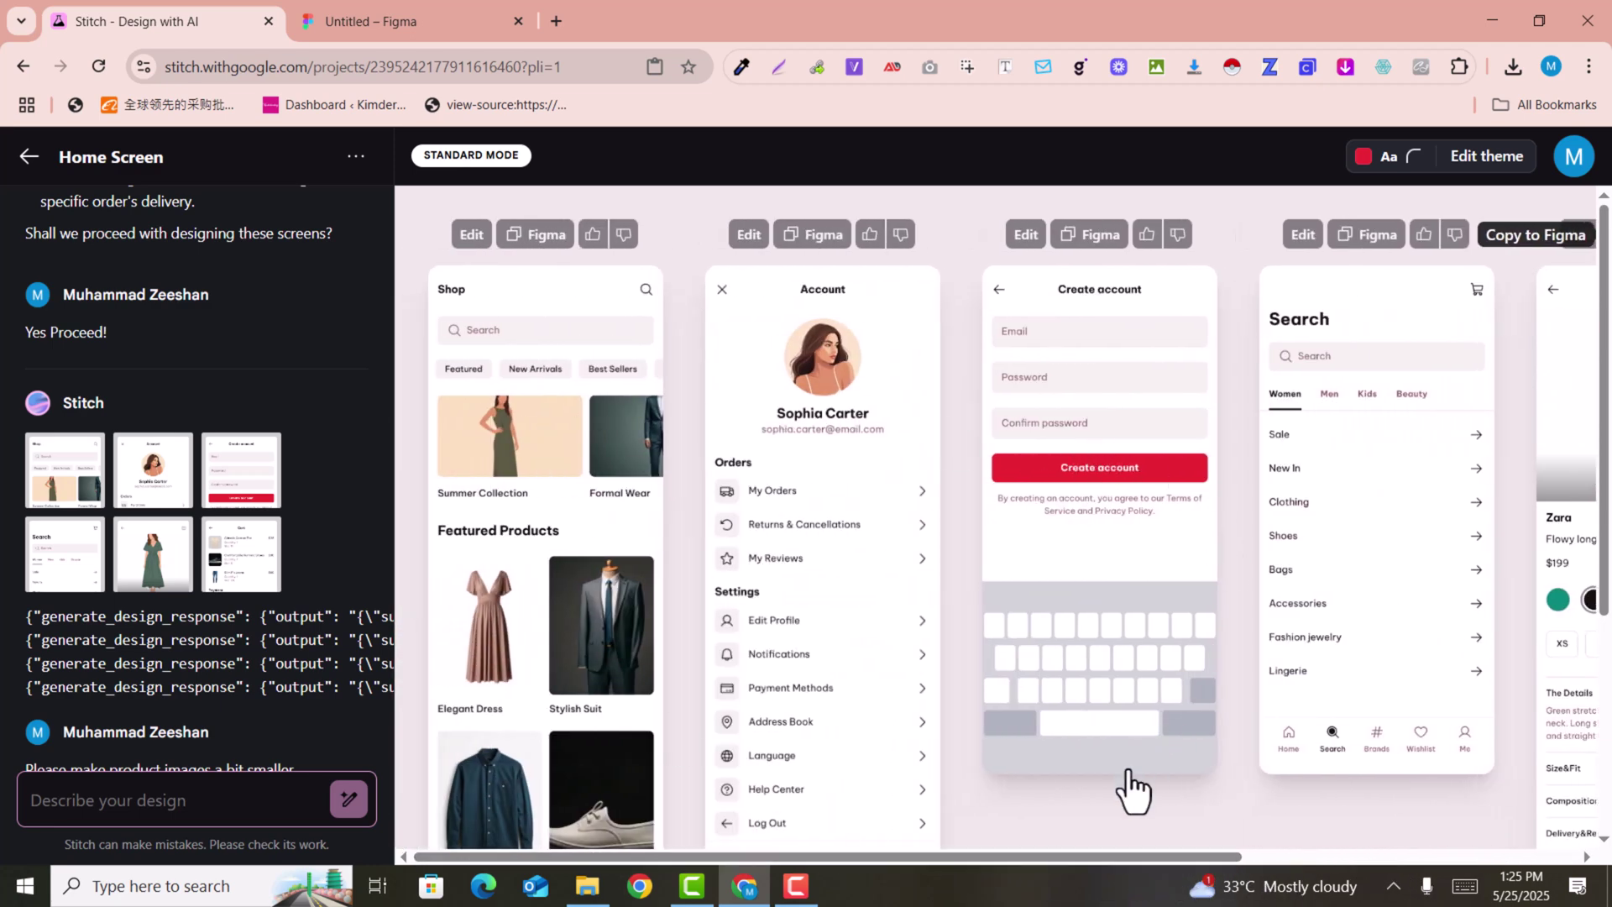
drag(1123, 850, 1539, 848)
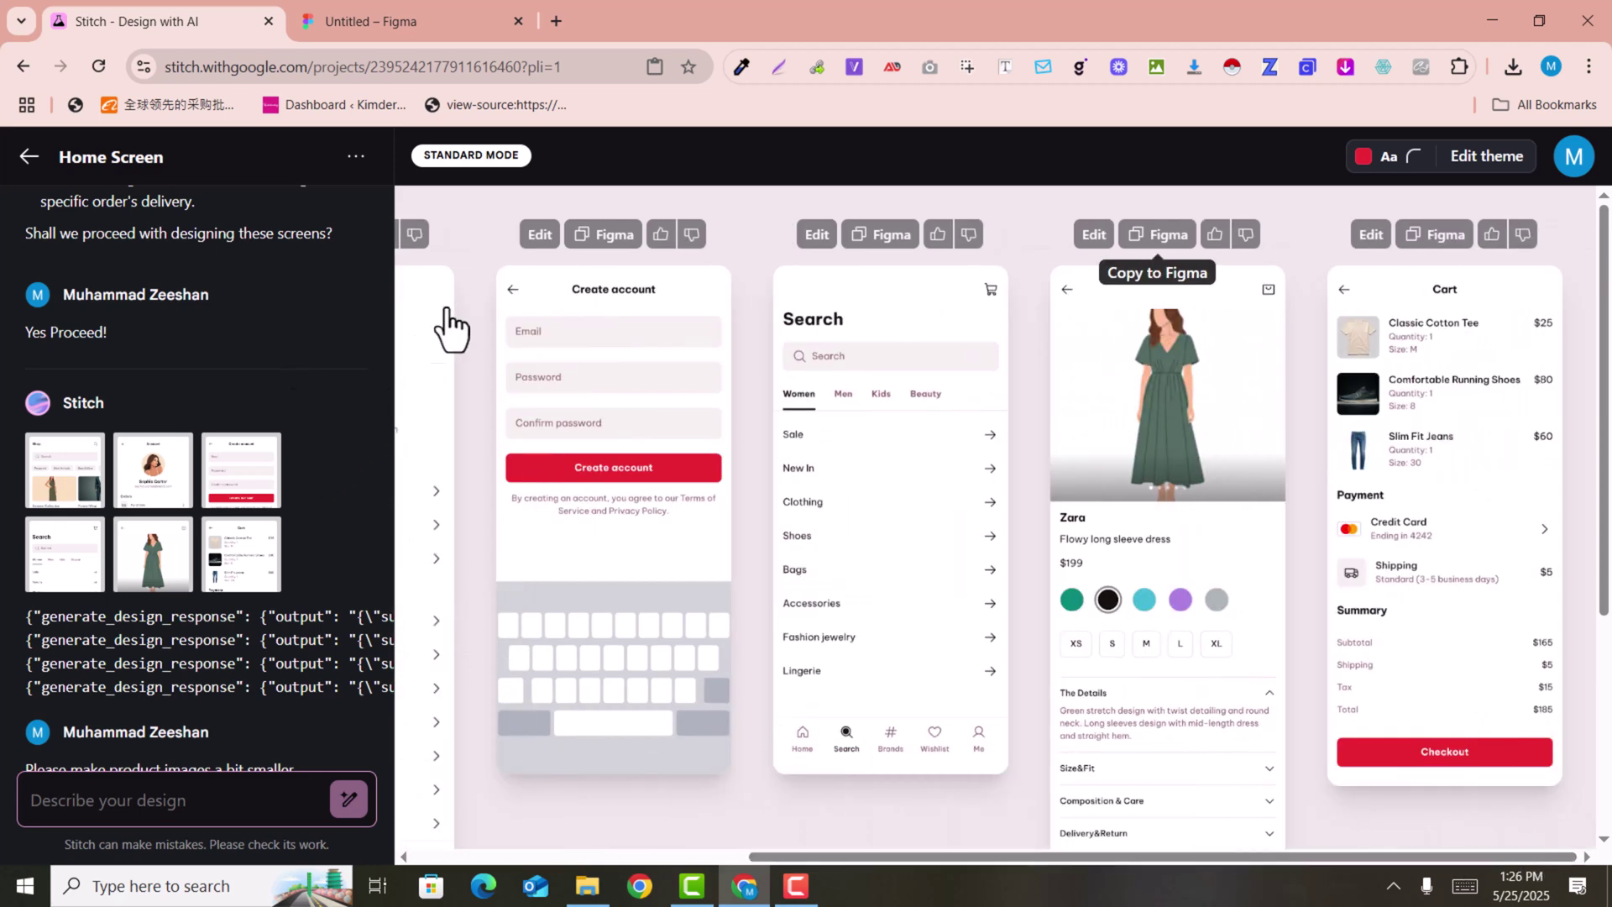
click(419, 12)
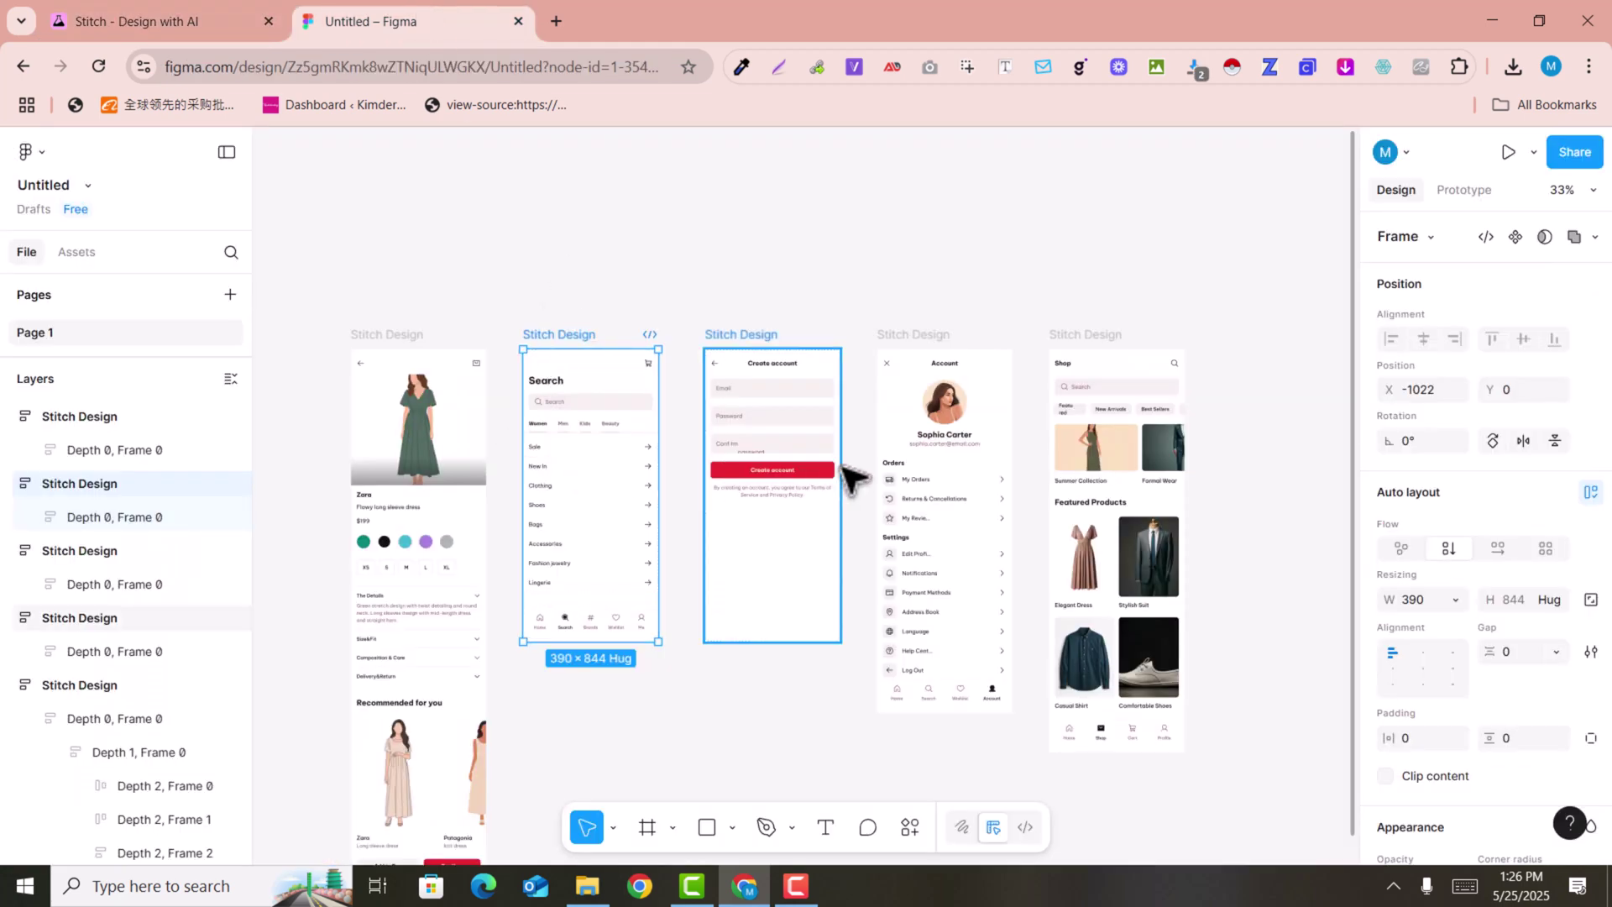
click(999, 483)
click(1121, 473)
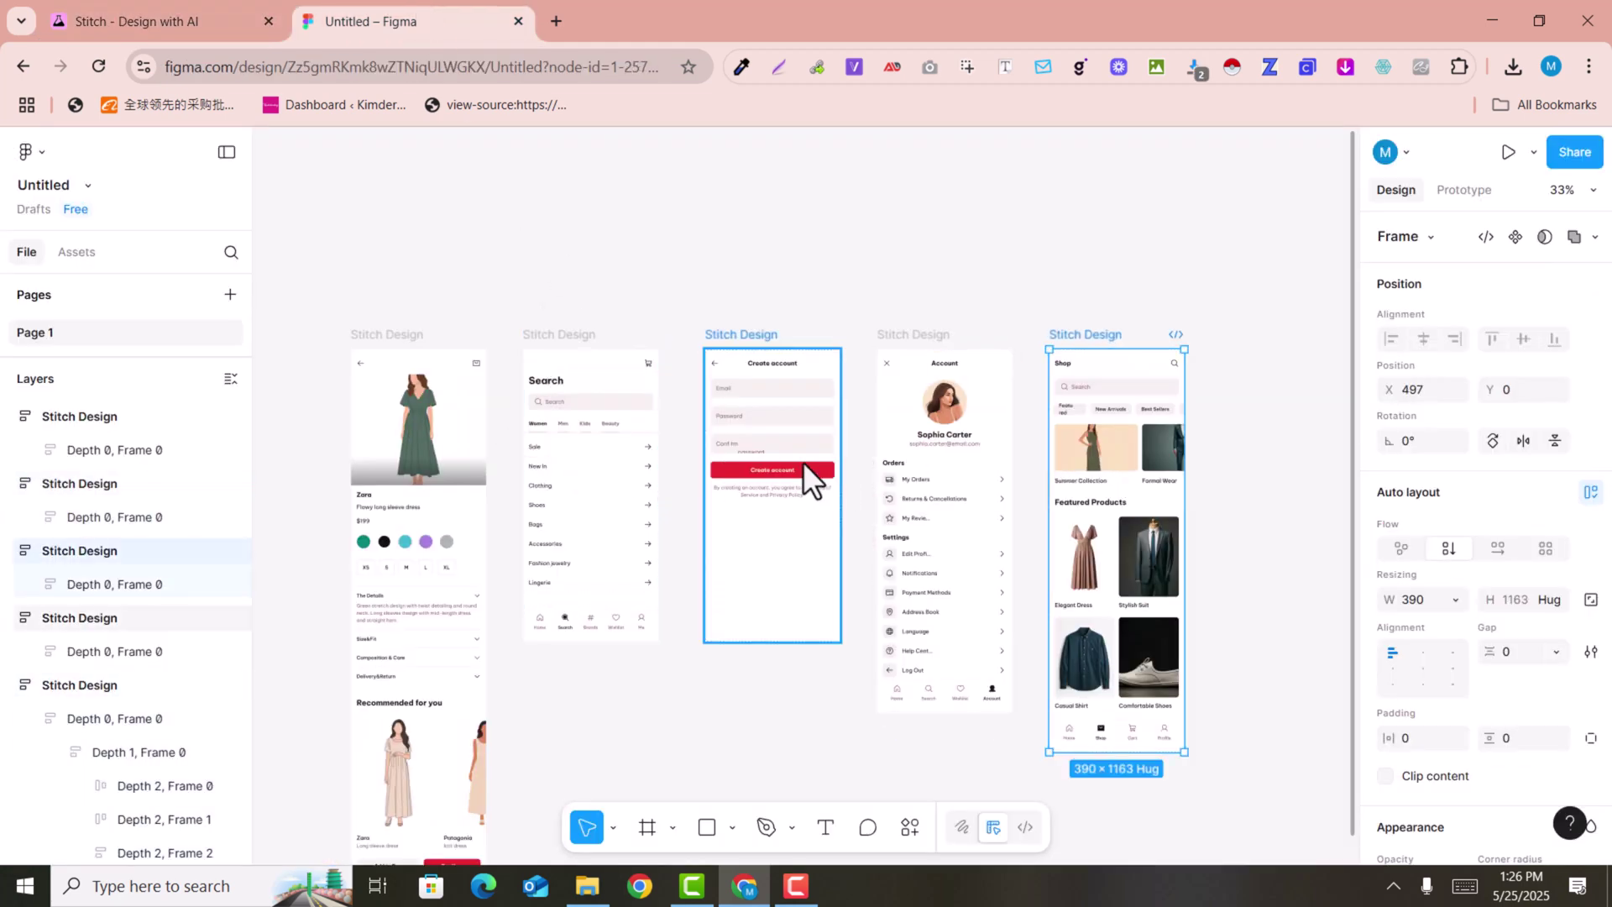
click(613, 470)
click(431, 482)
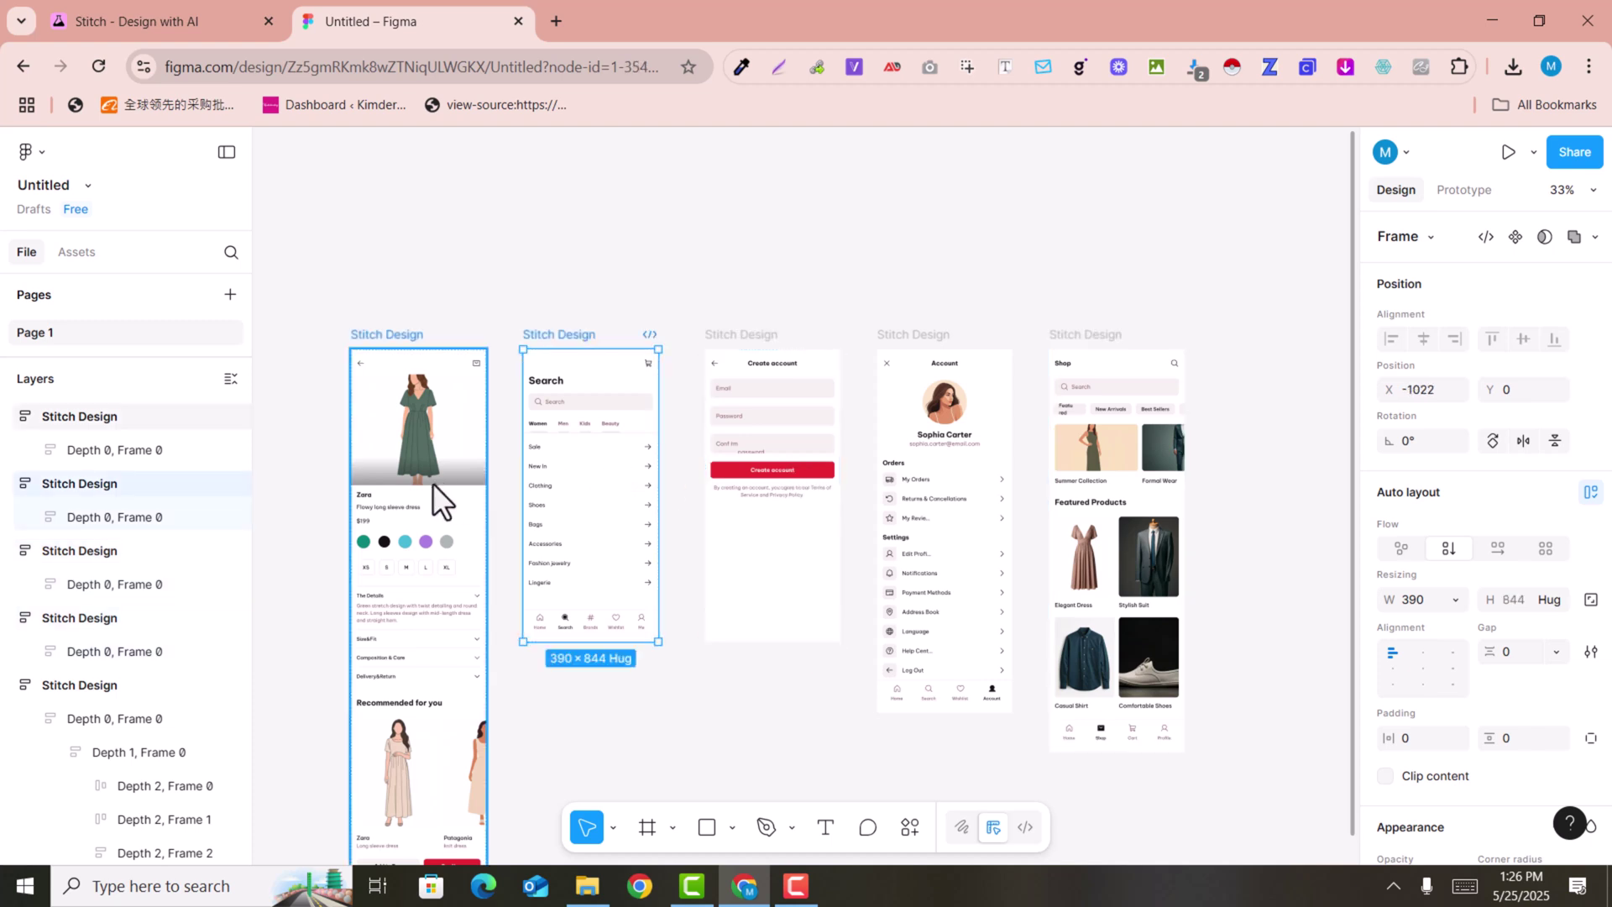
click(787, 476)
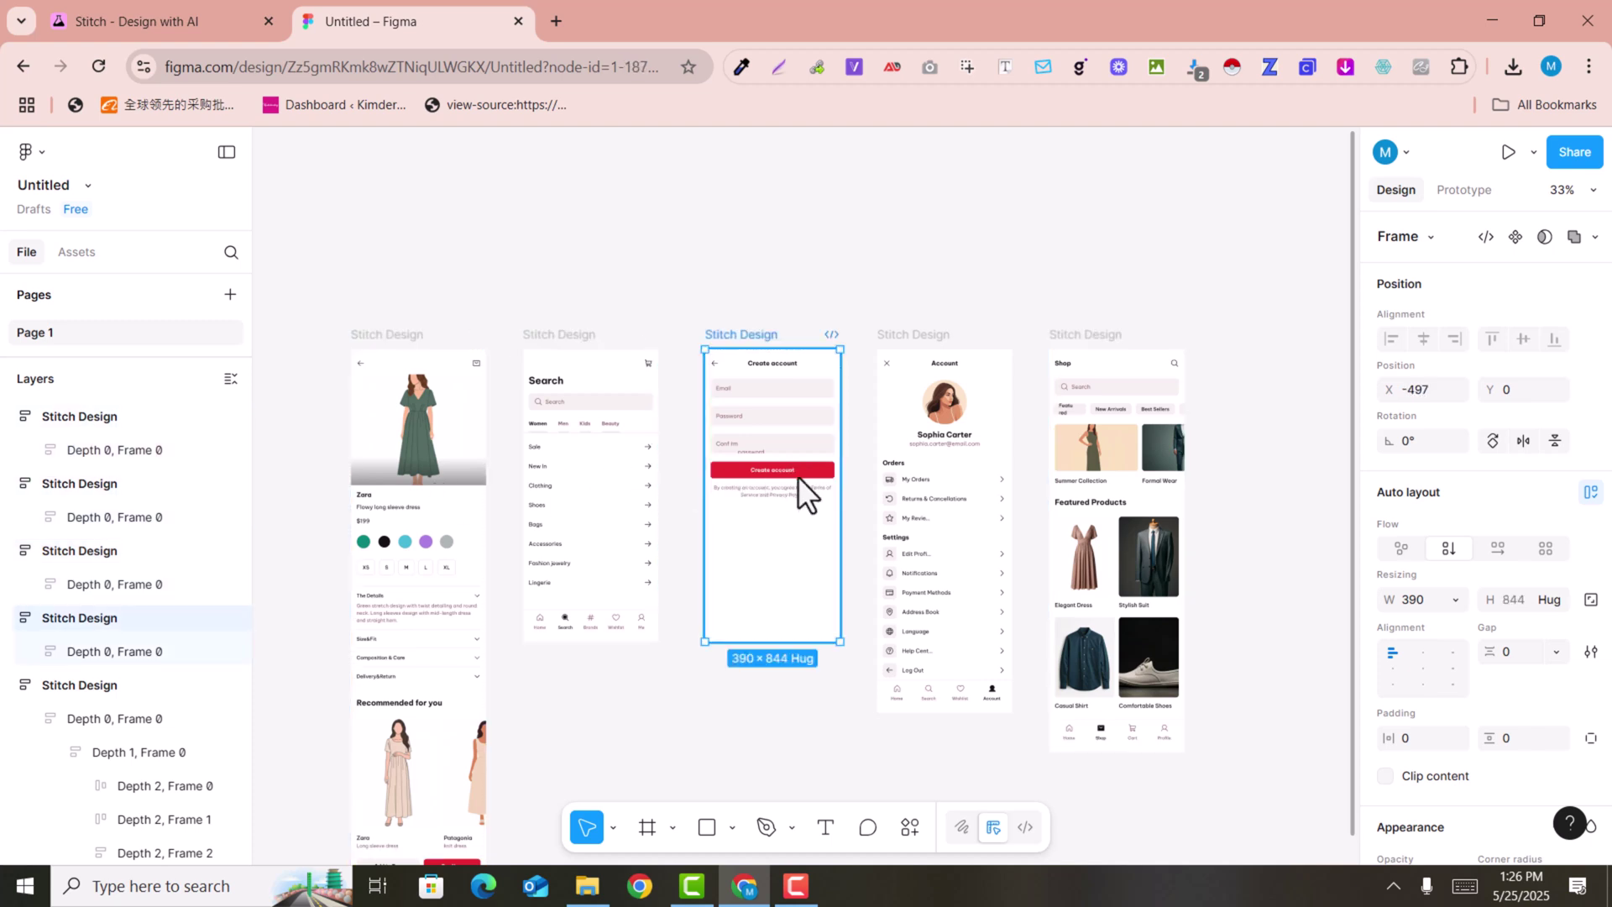
click(960, 485)
click(1091, 481)
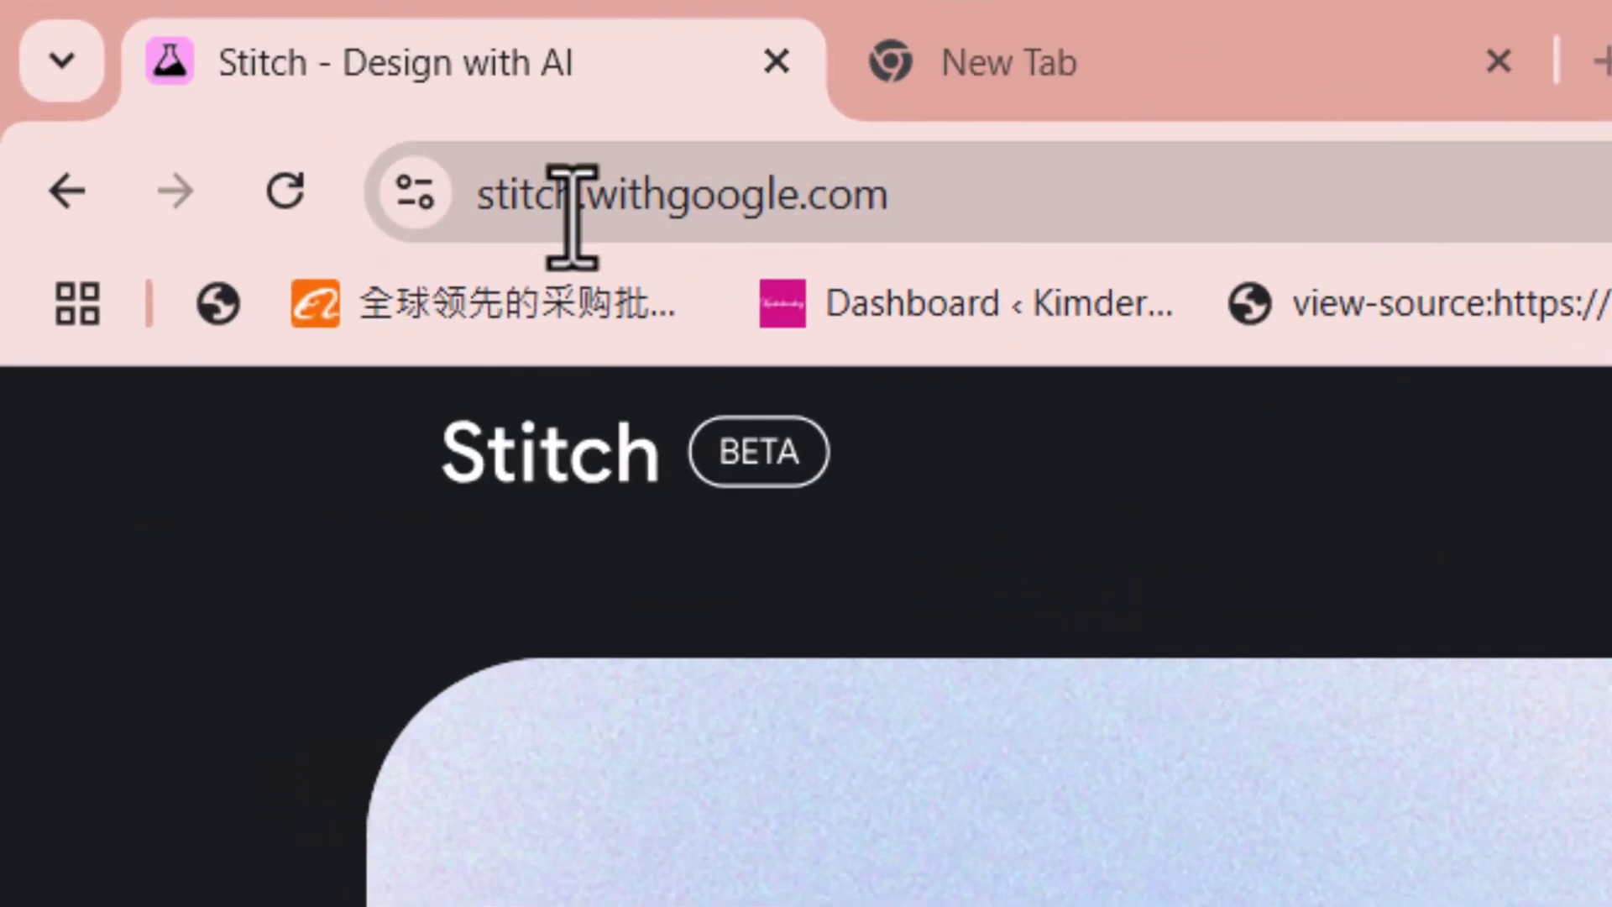
Paste the e-commerce app prompt into Stitch's design description, keeping Mobile selected.
click(915, 198)
click(1213, 184)
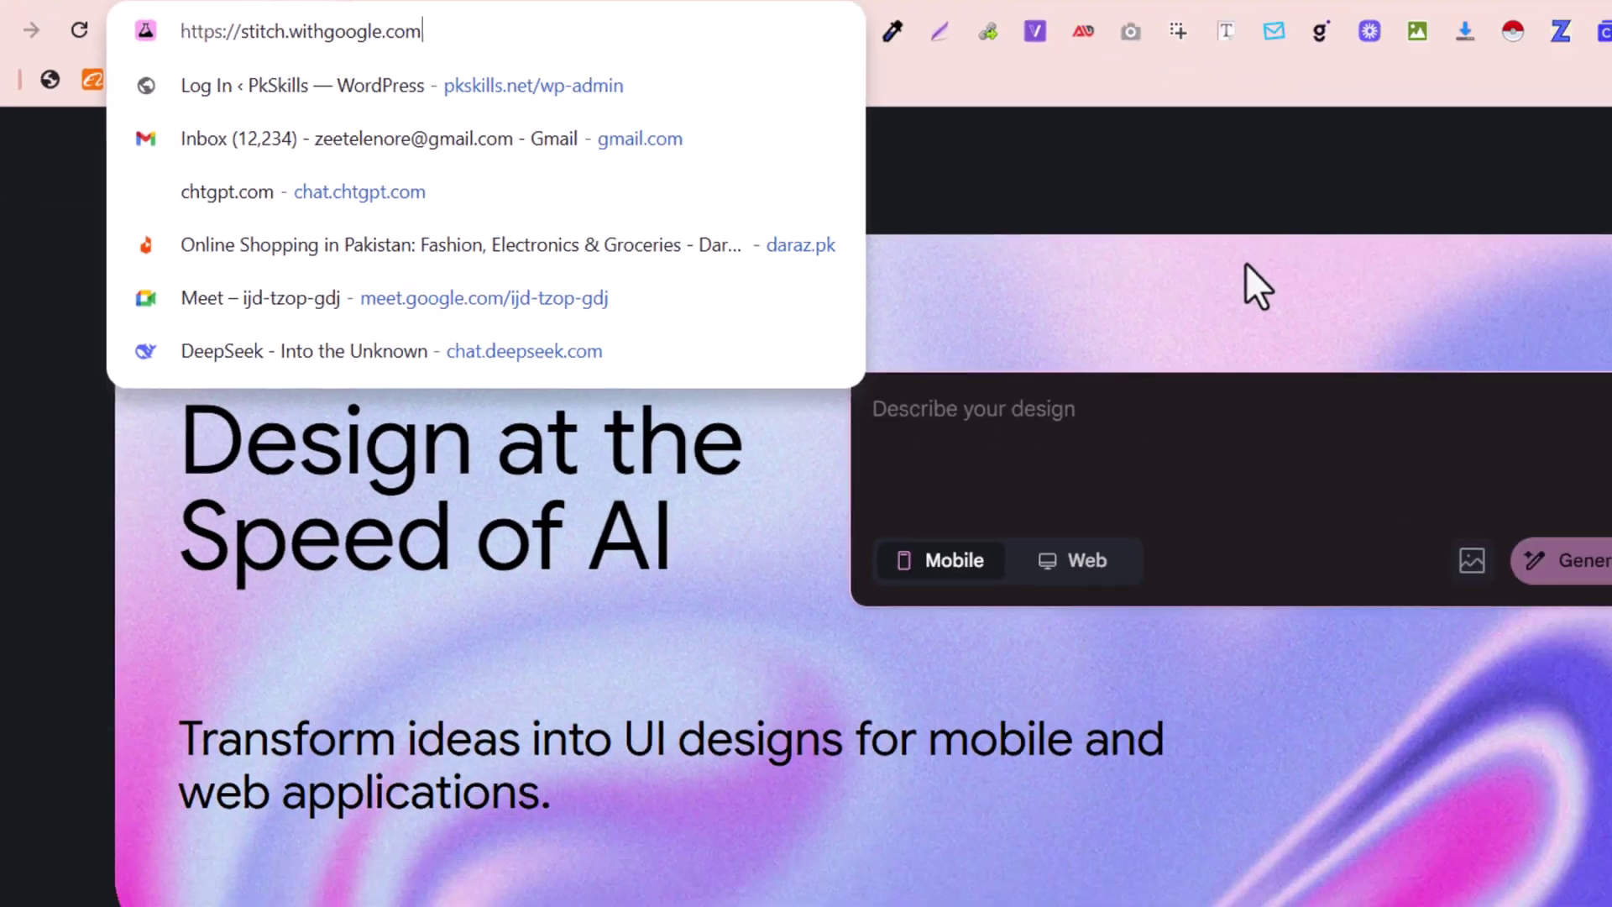
click(1246, 263)
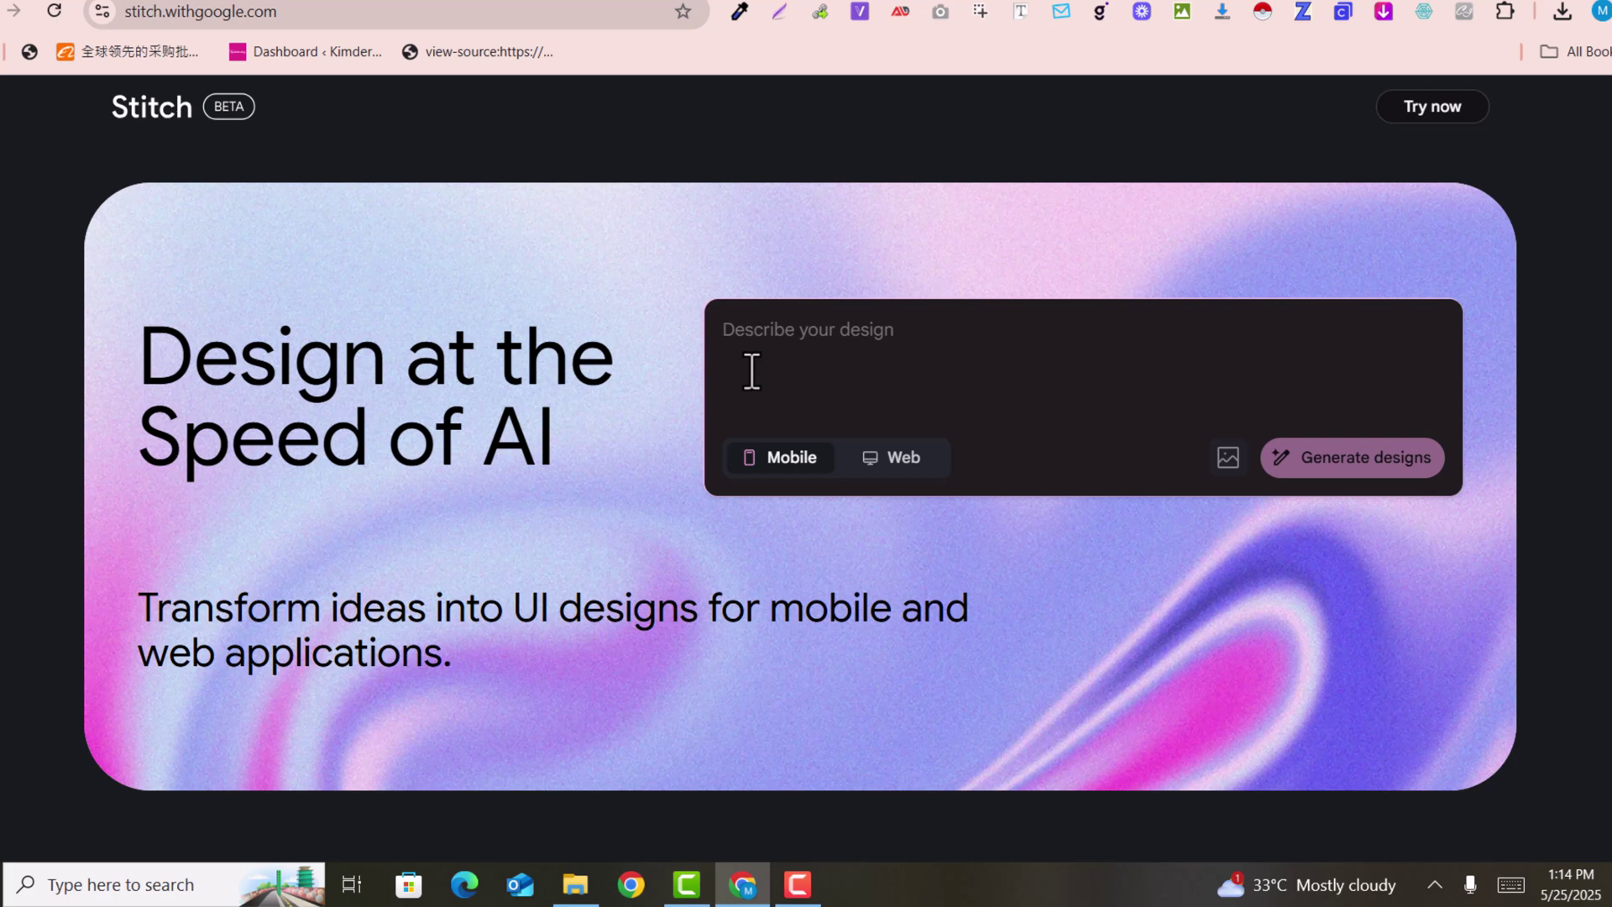
text(I need Complete UI of an E-Commerce APP that have login, sign up, ADD to cart, Checkout, My account, Shop page, Orders, Order Tracking, and other necessary screens including home screen as well!)
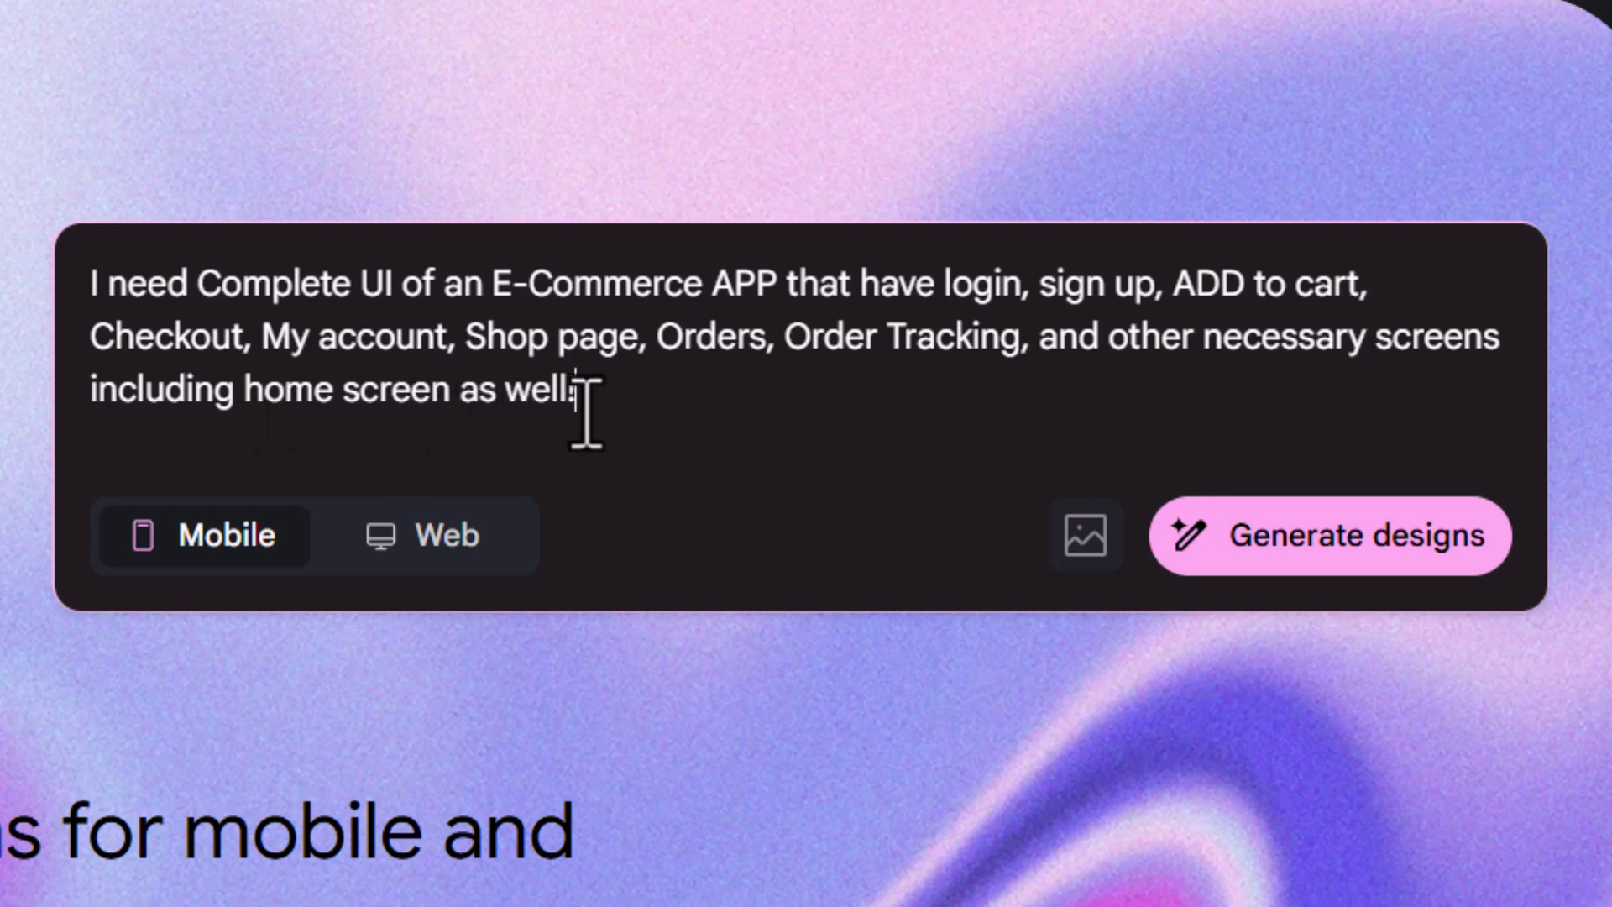
drag(568, 403, 83, 288)
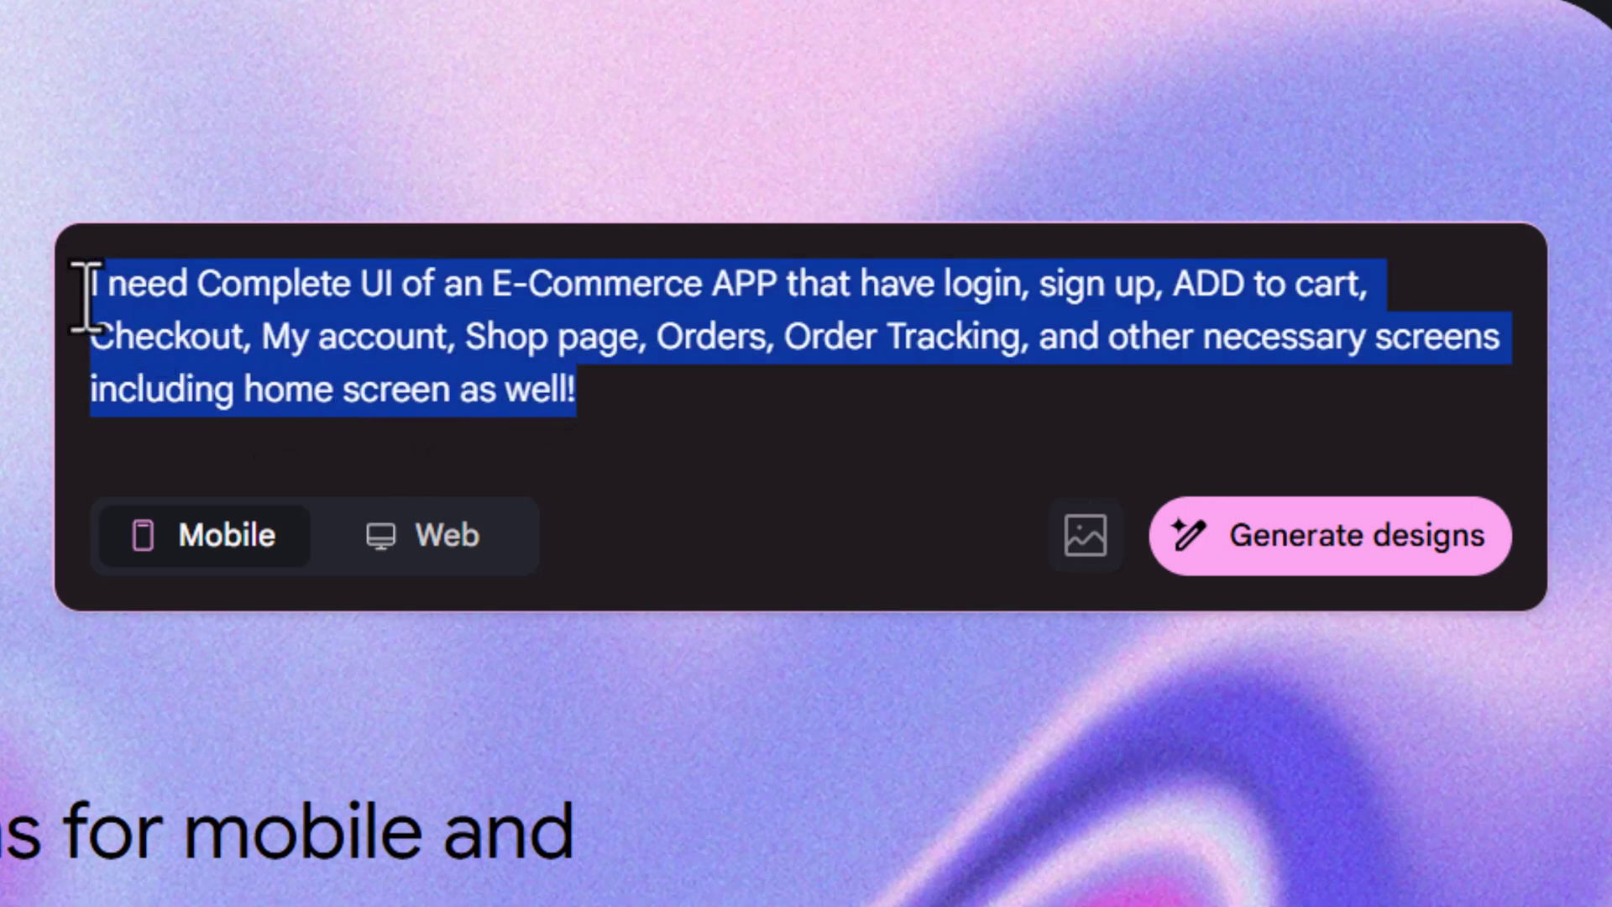
click(563, 401)
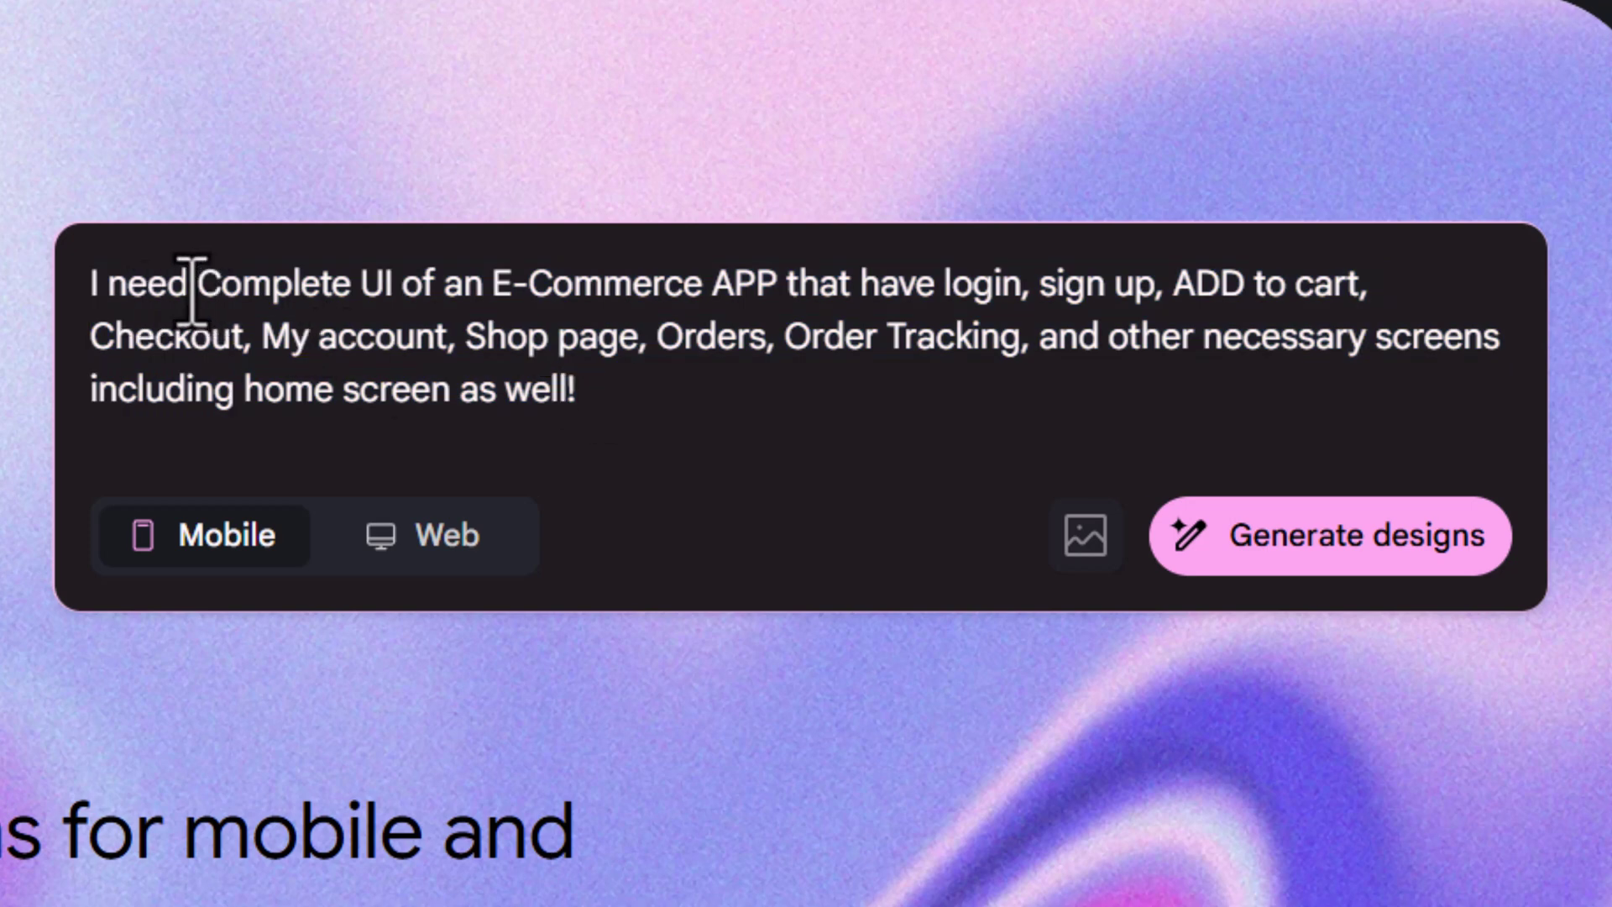
drag(191, 290, 248, 296)
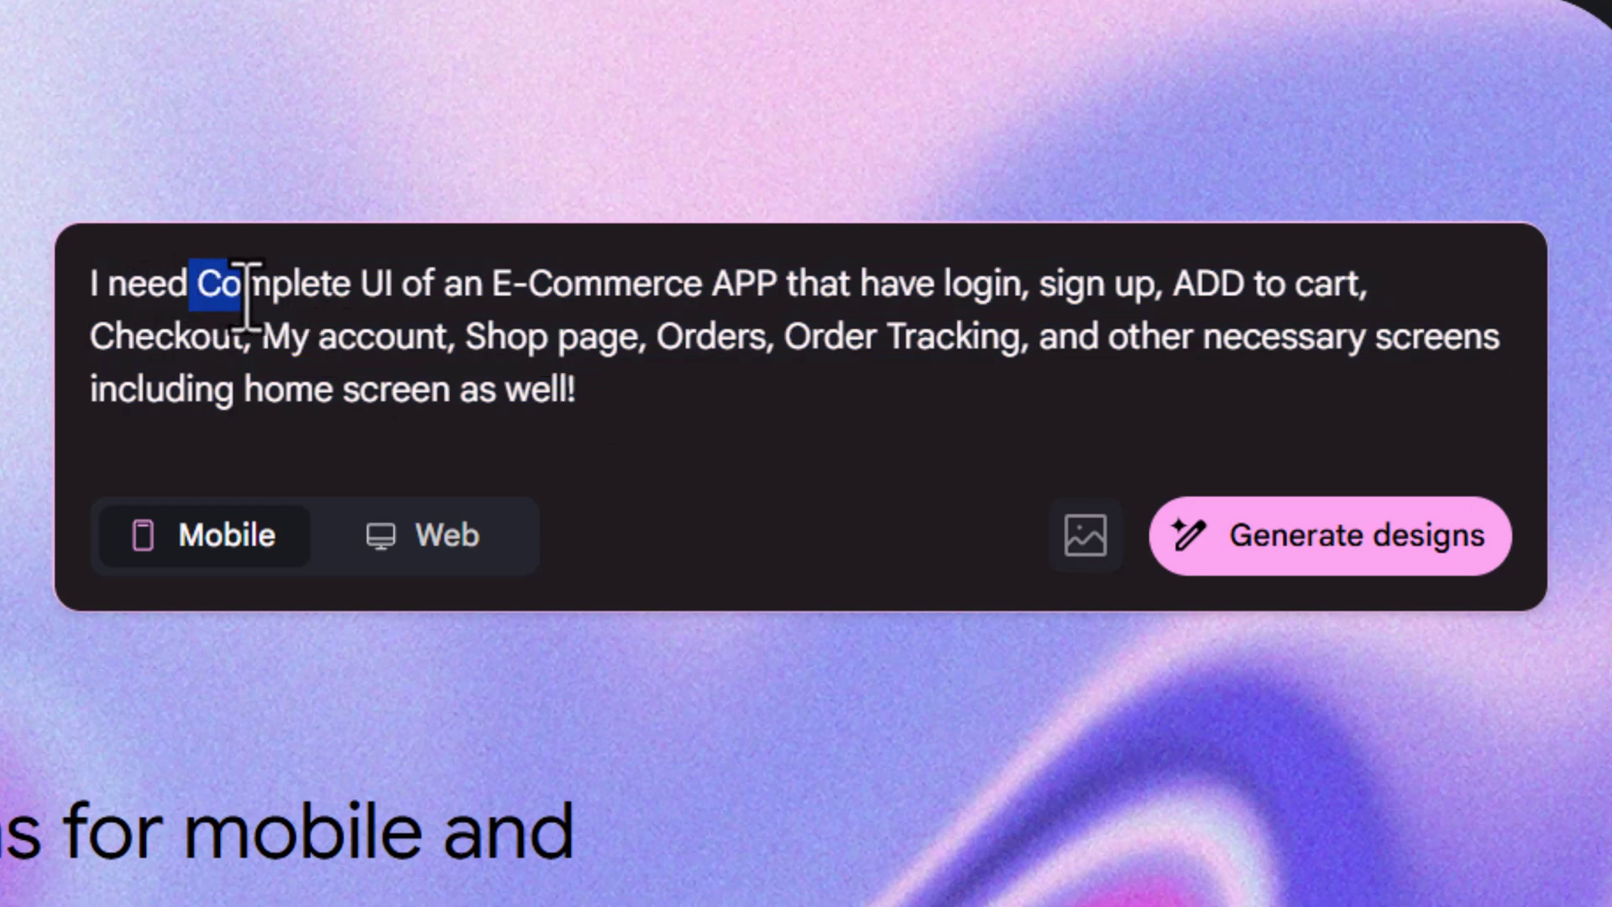
click(618, 406)
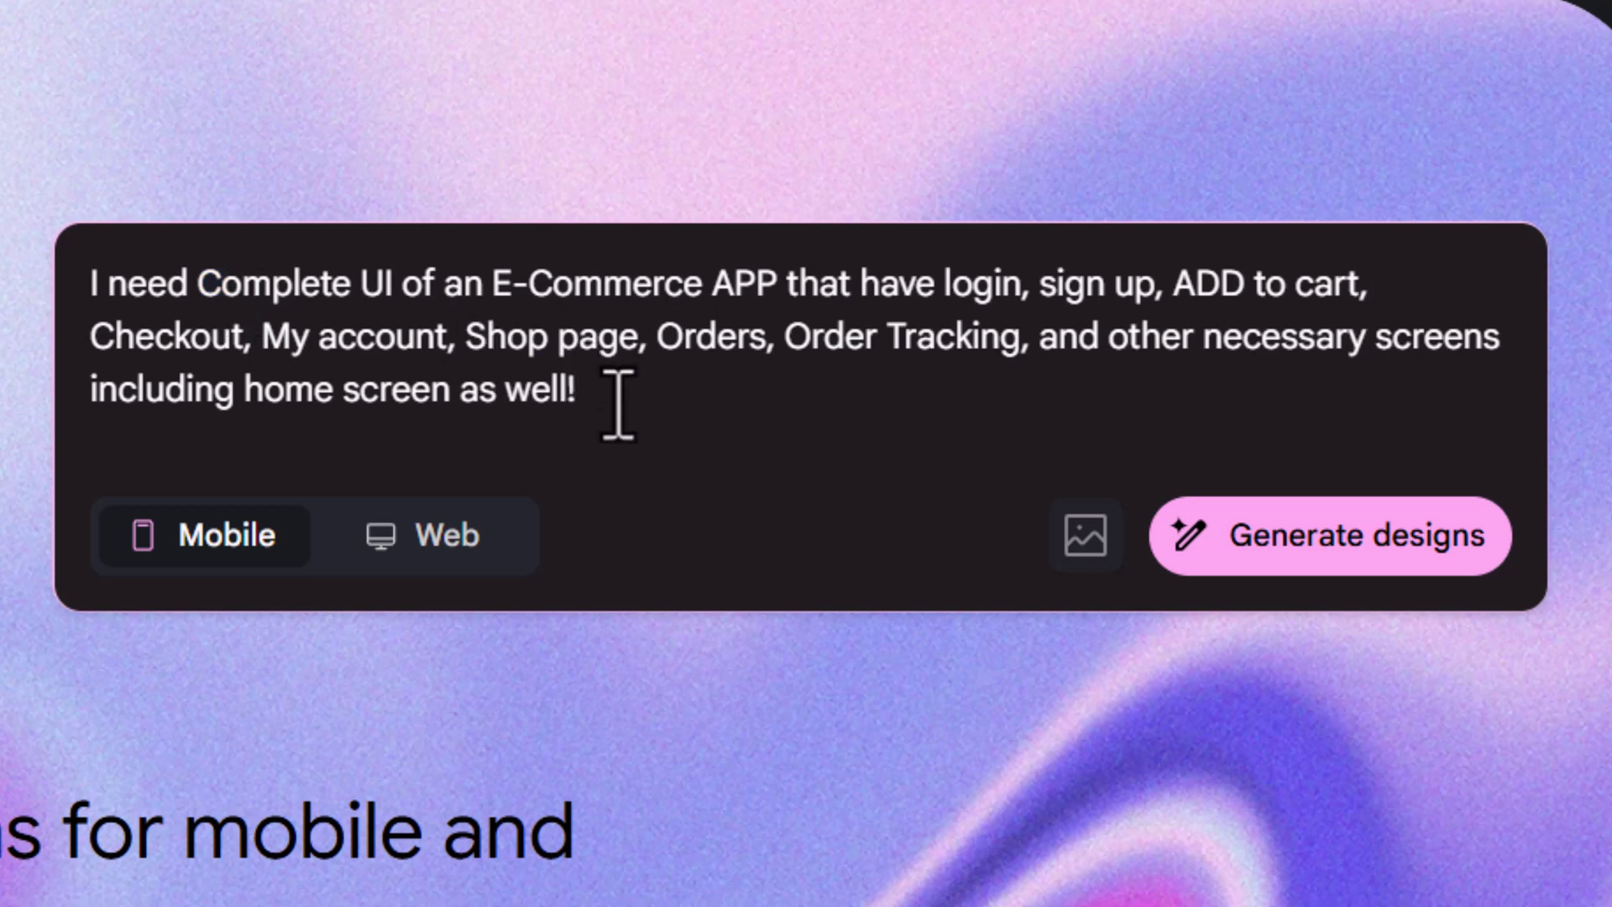
text(Coor)
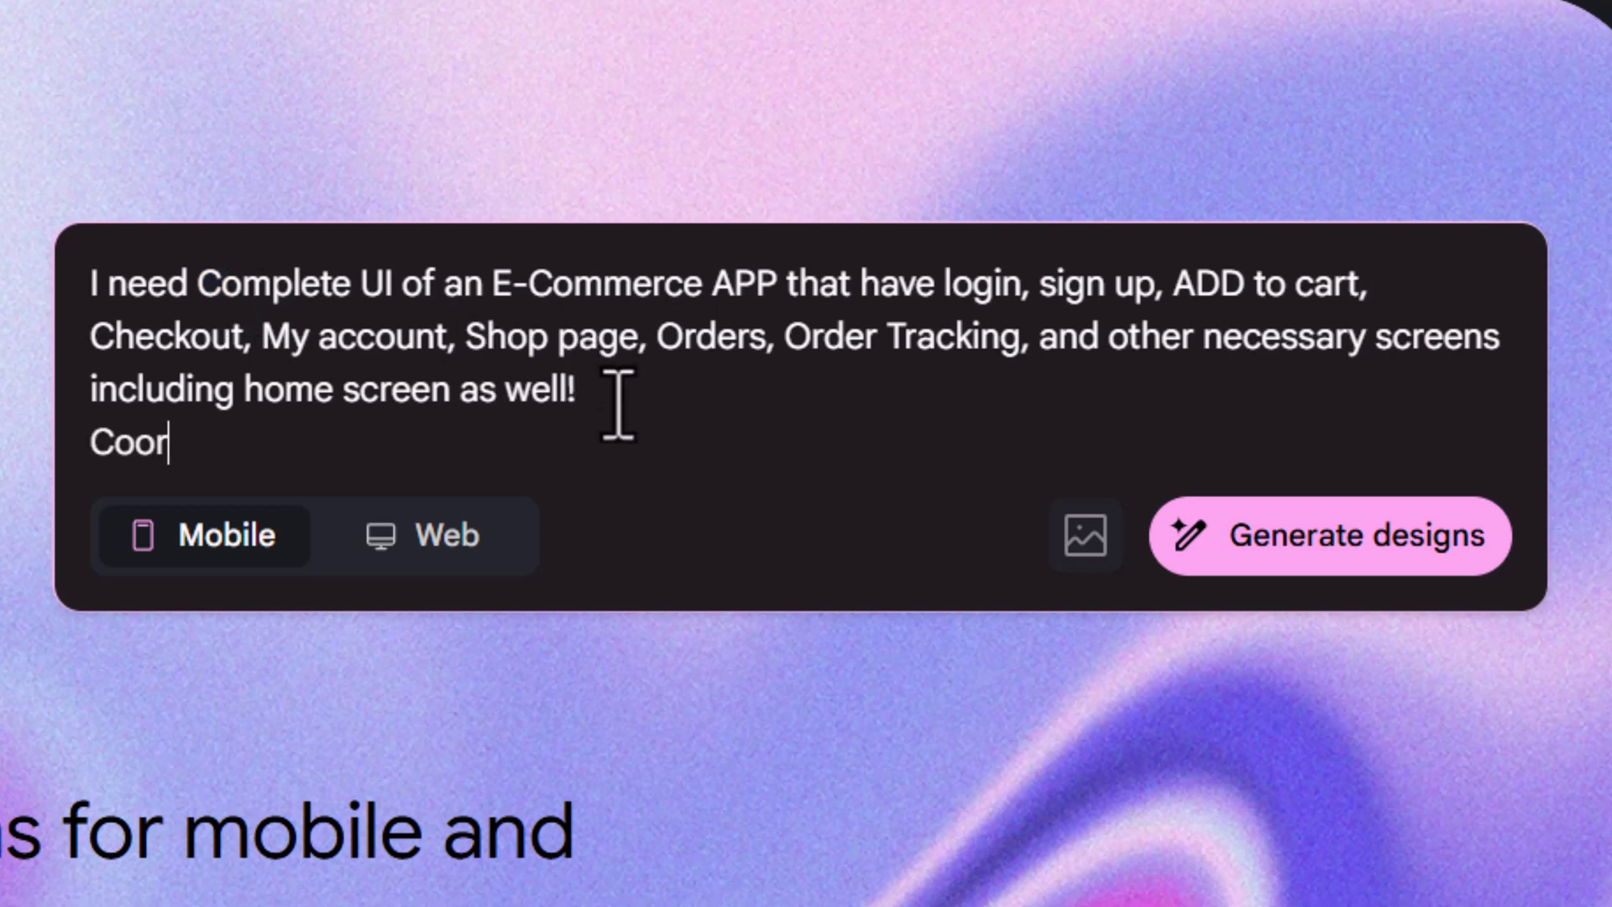
key(BackSpace)
key(BackSpace)
text(lor Scheme)
key(shift+Return)
text(Font Scheme or Fonts Names)
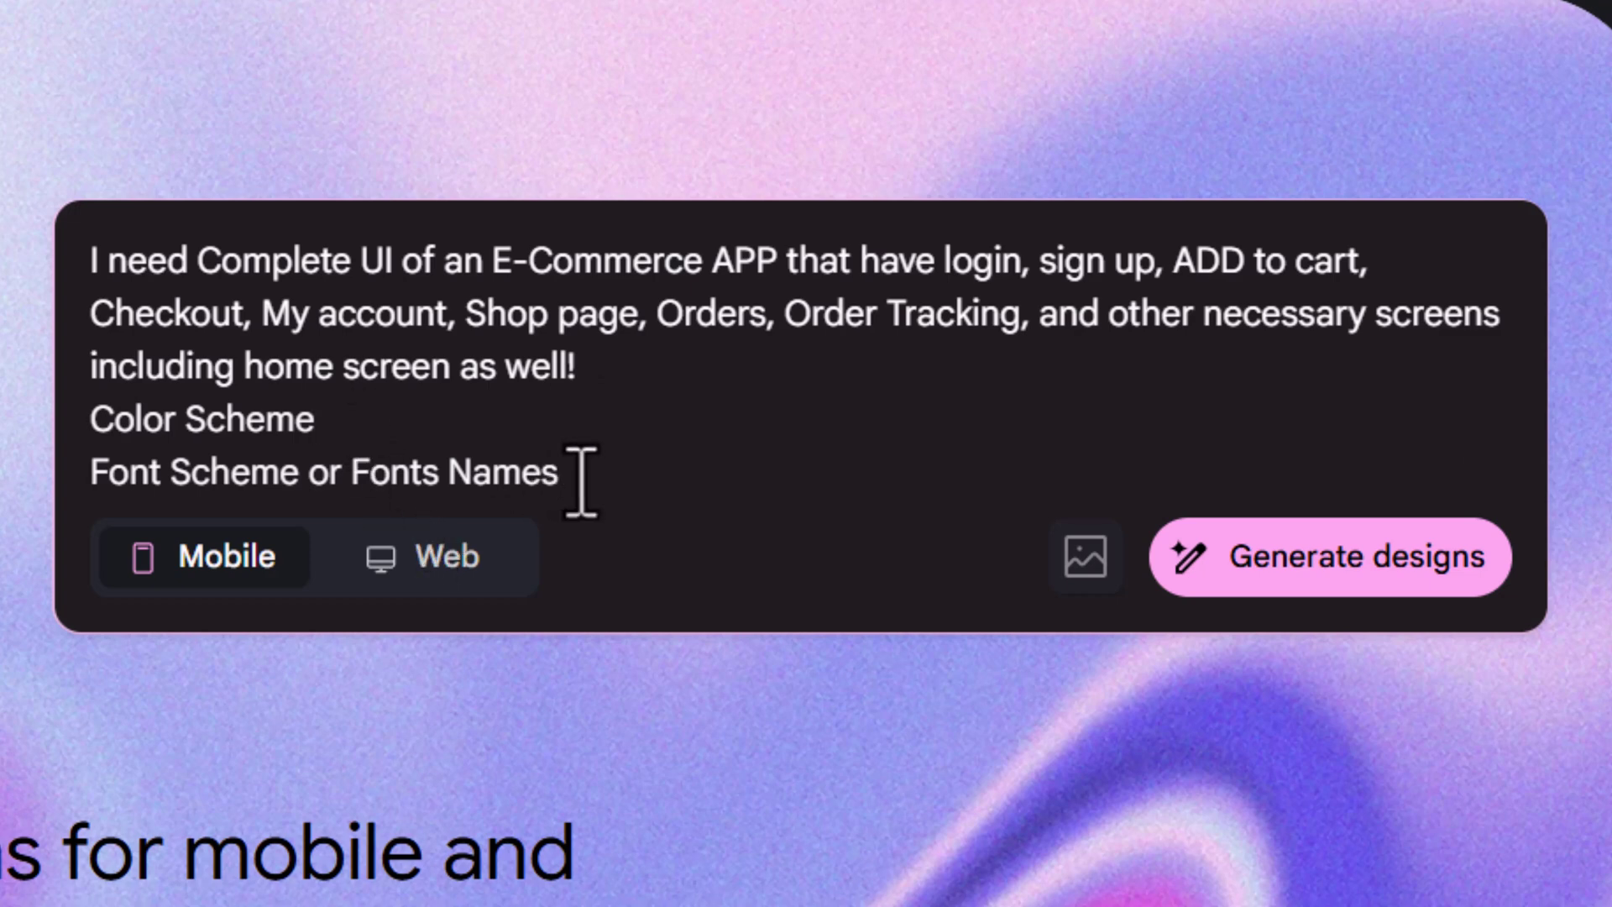
drag(581, 483, 43, 443)
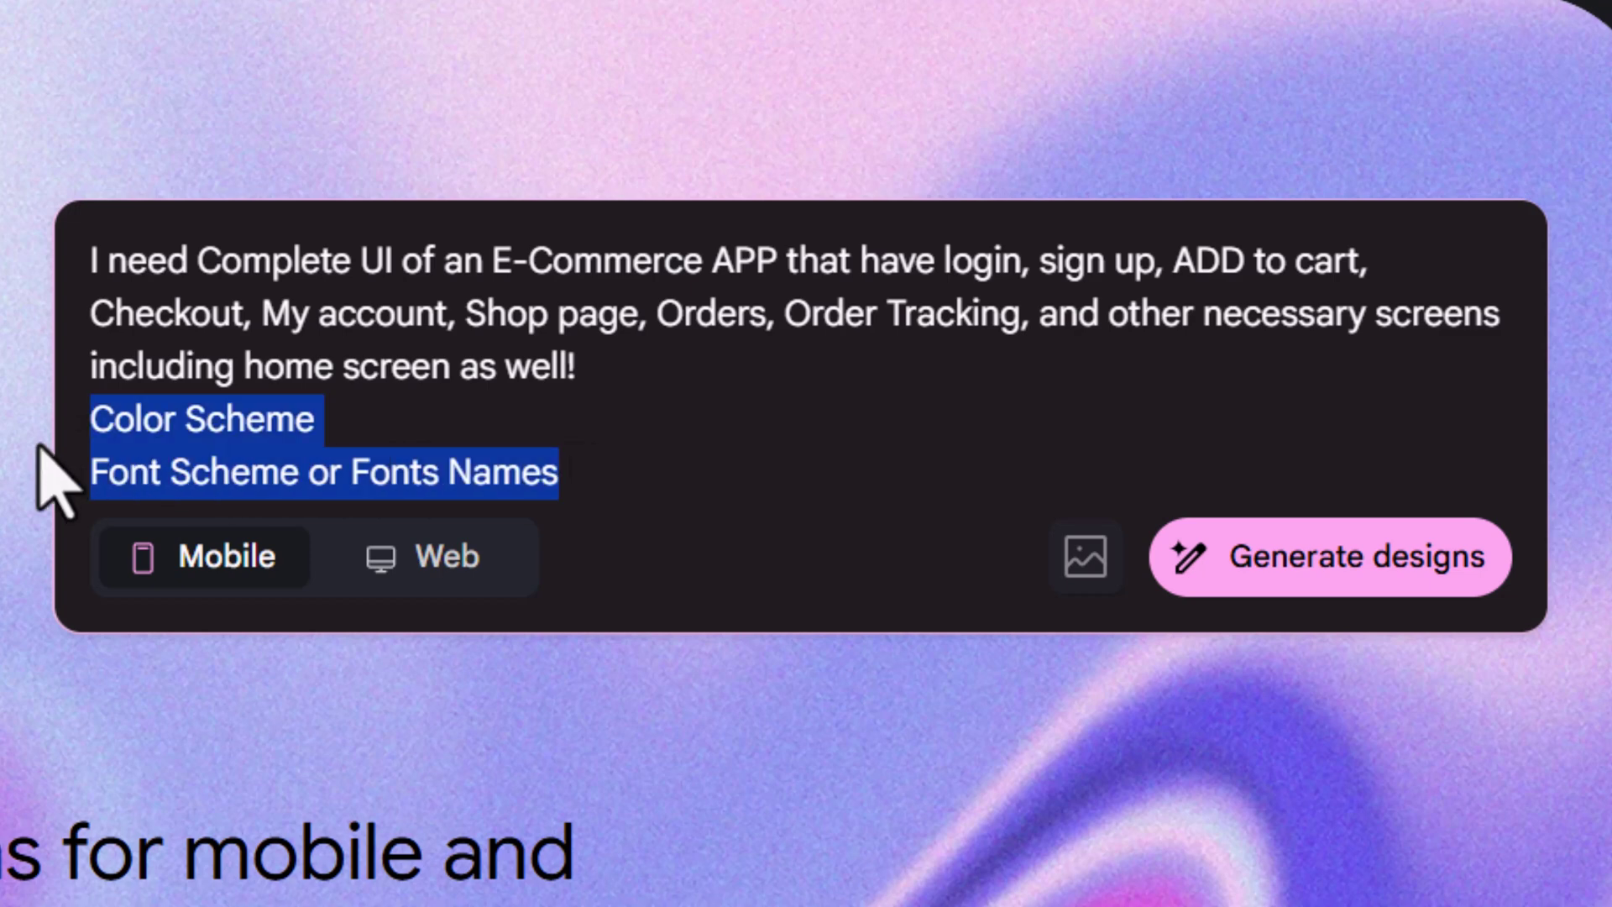
key(BackSpace)
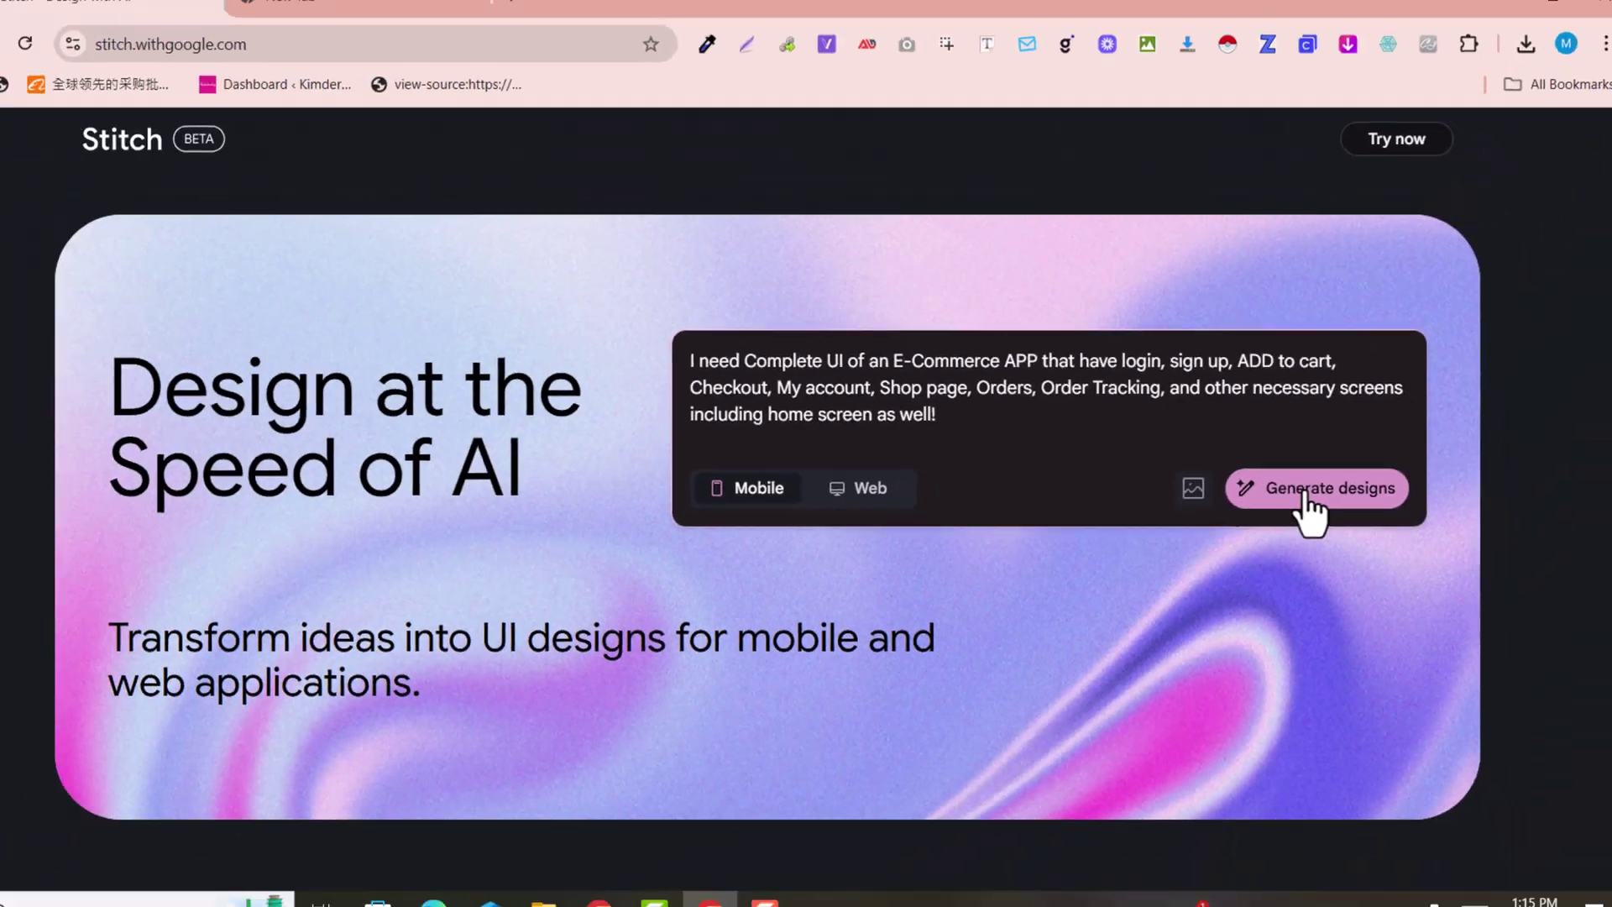
Submit the e-commerce prompt and highlight Stitch's proposed list of screens.
click(1307, 544)
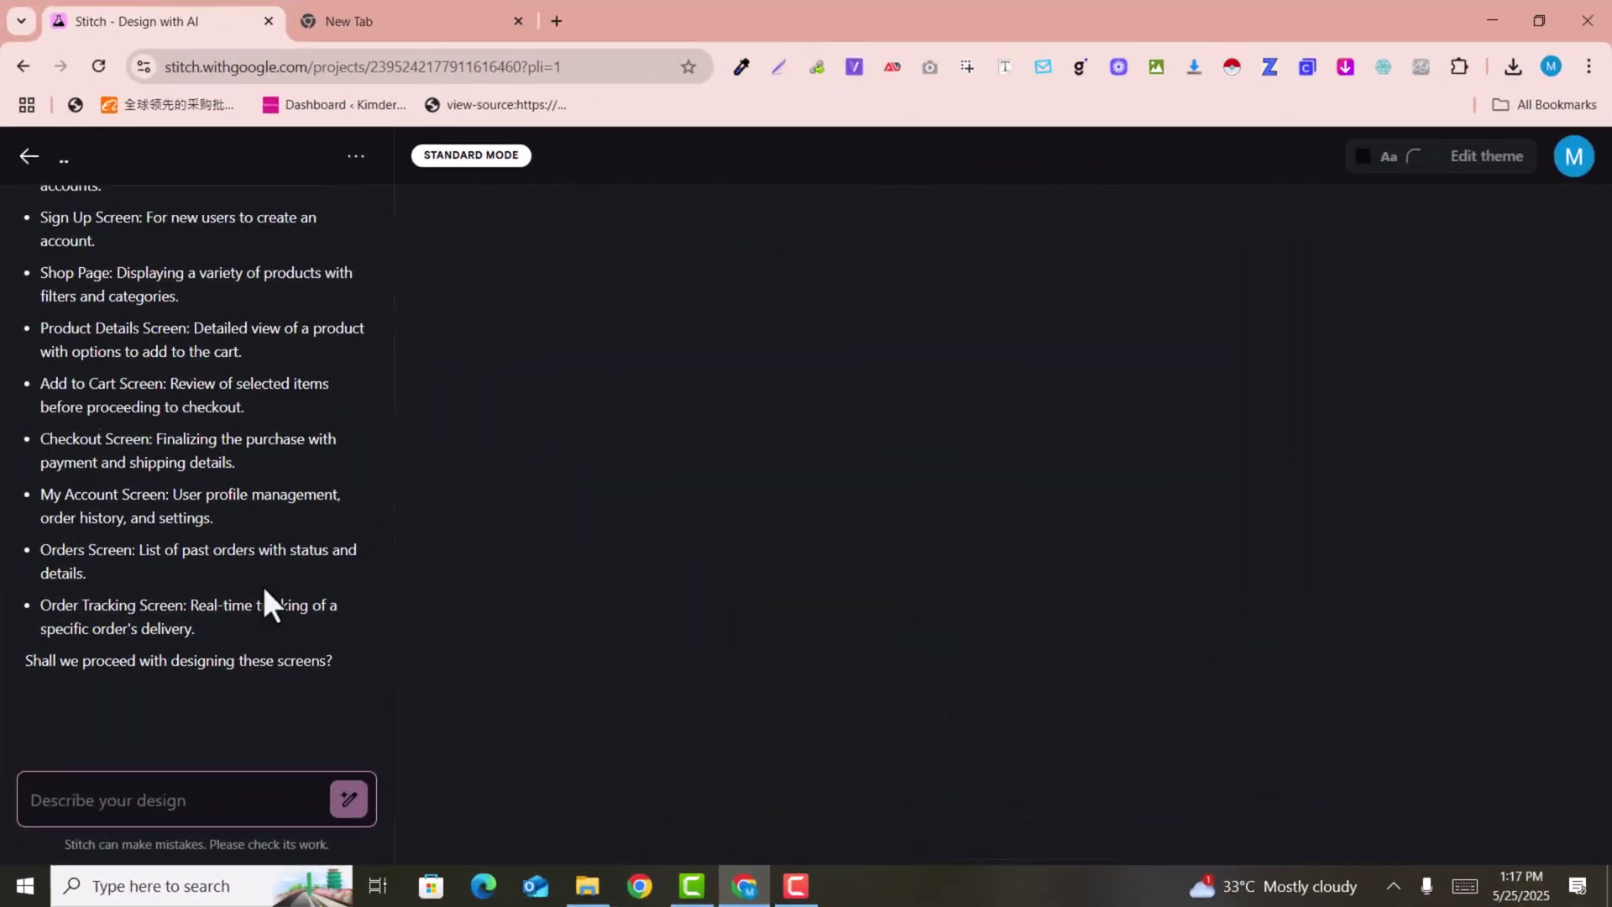
scroll(201, 504, up, 3)
drag(29, 322, 309, 608)
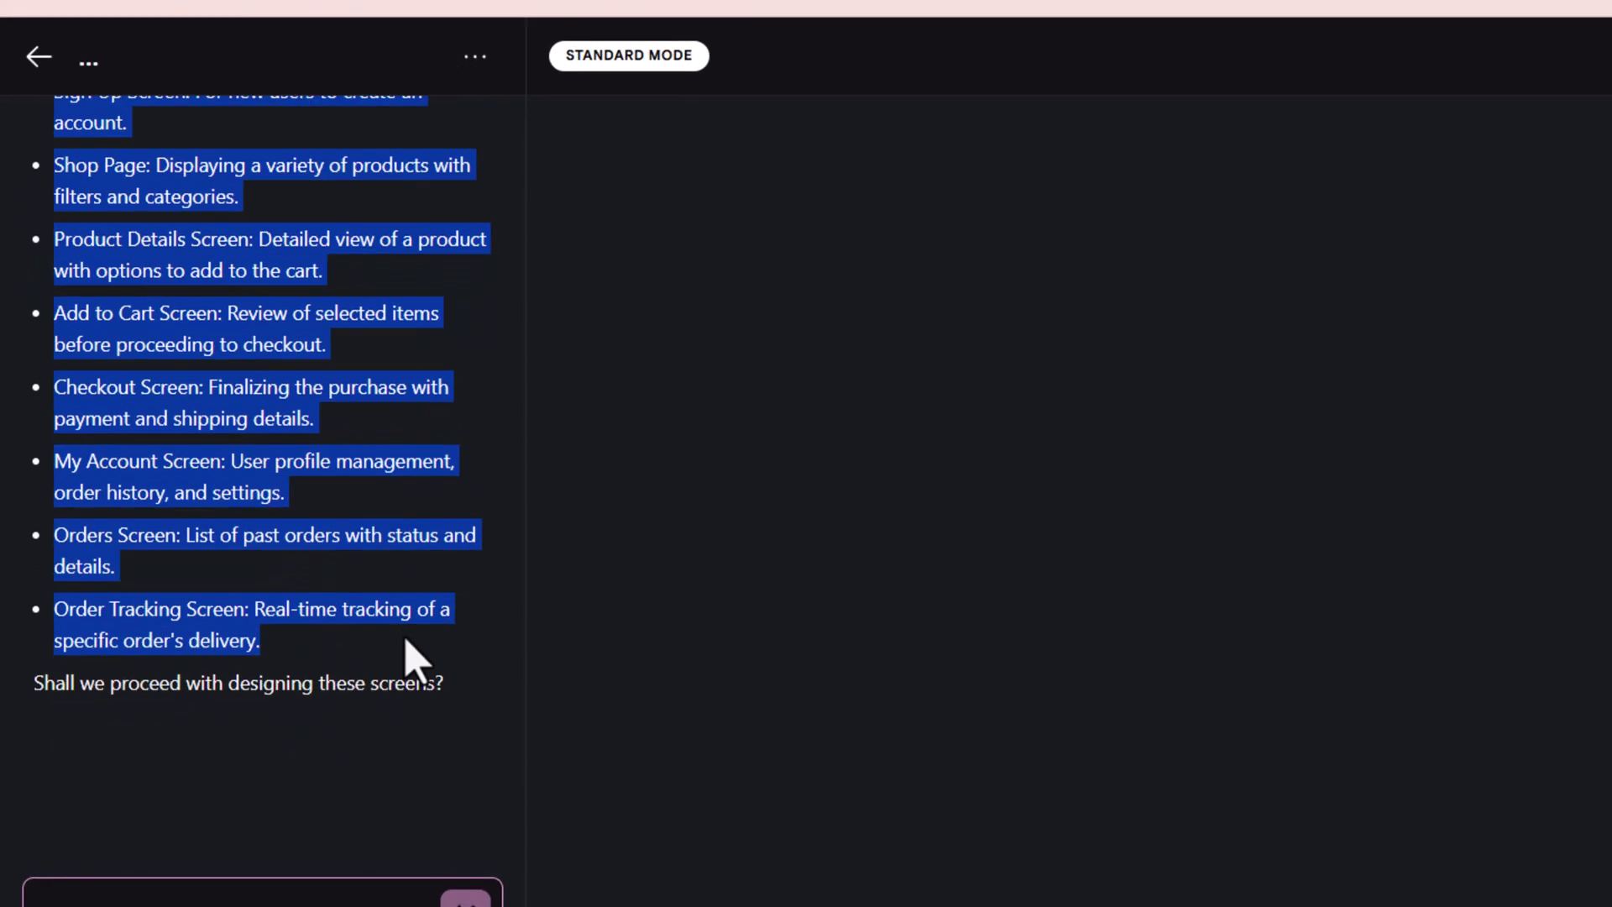
drag(405, 642, 324, 720)
Reply 'Yes Proceed!' so Stitch designs the proposed screens.
click(98, 691)
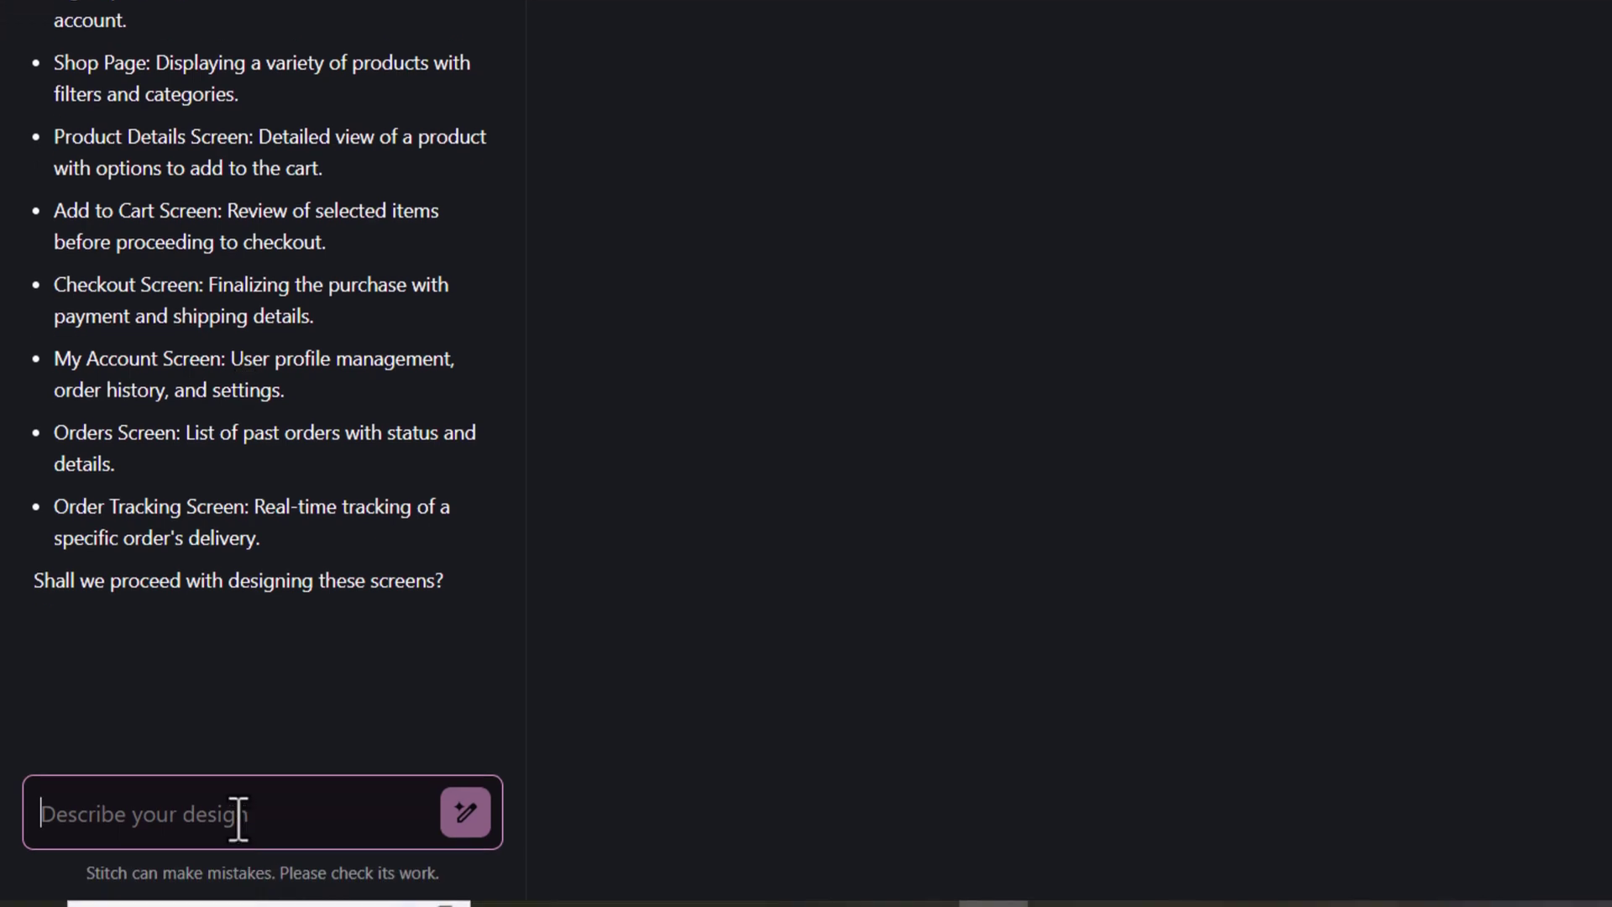
text(Yes Pr)
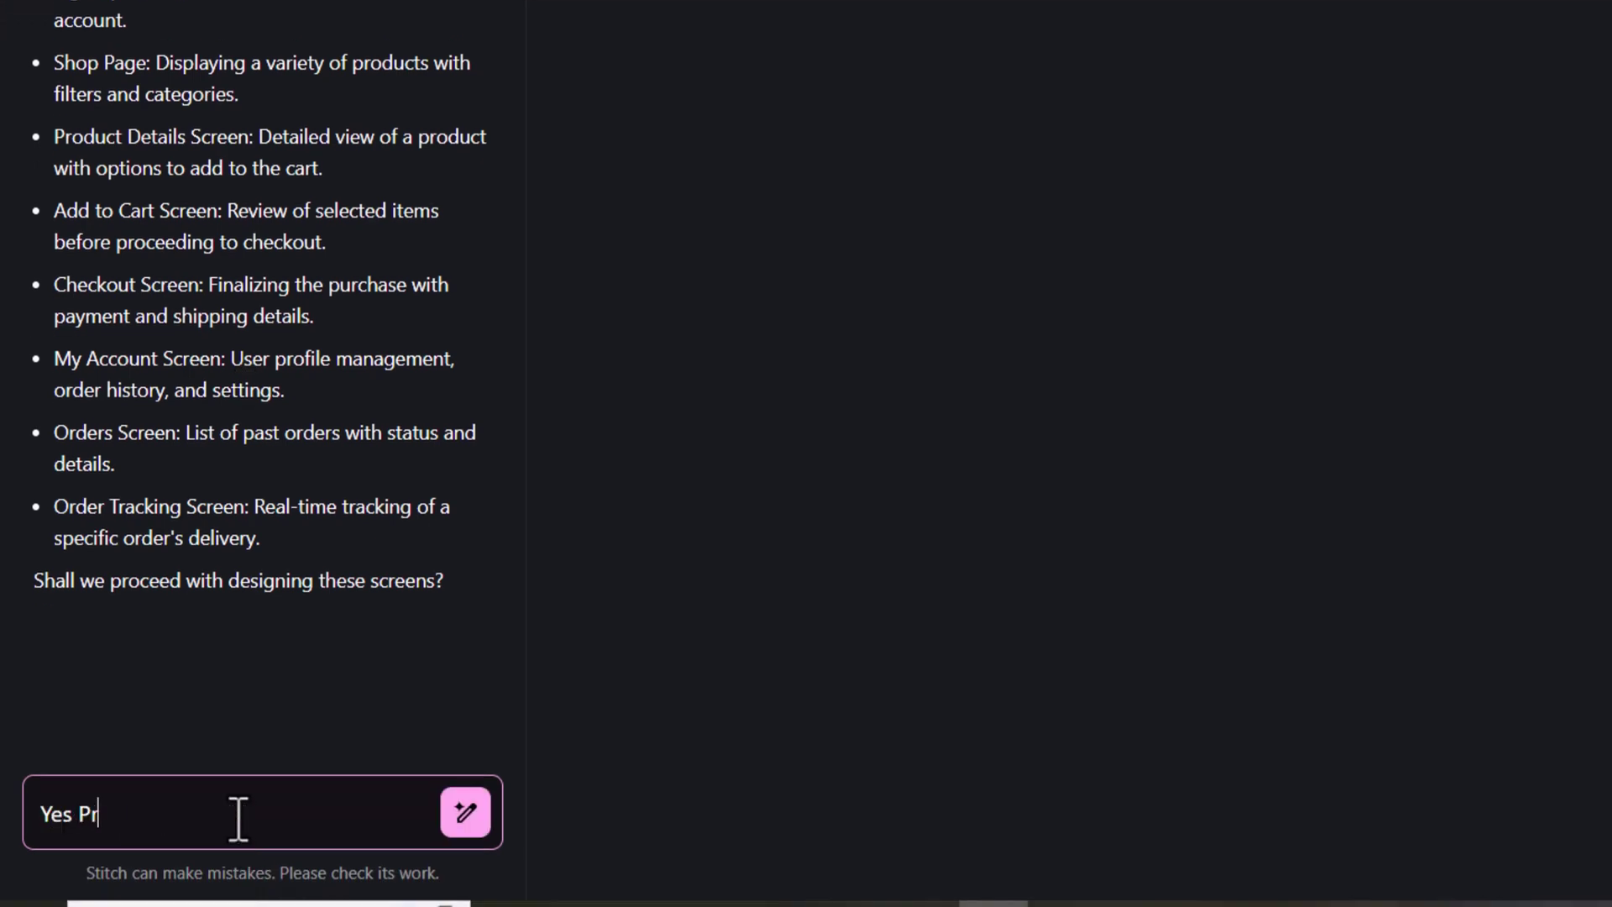
text(oceed!)
key(Return)
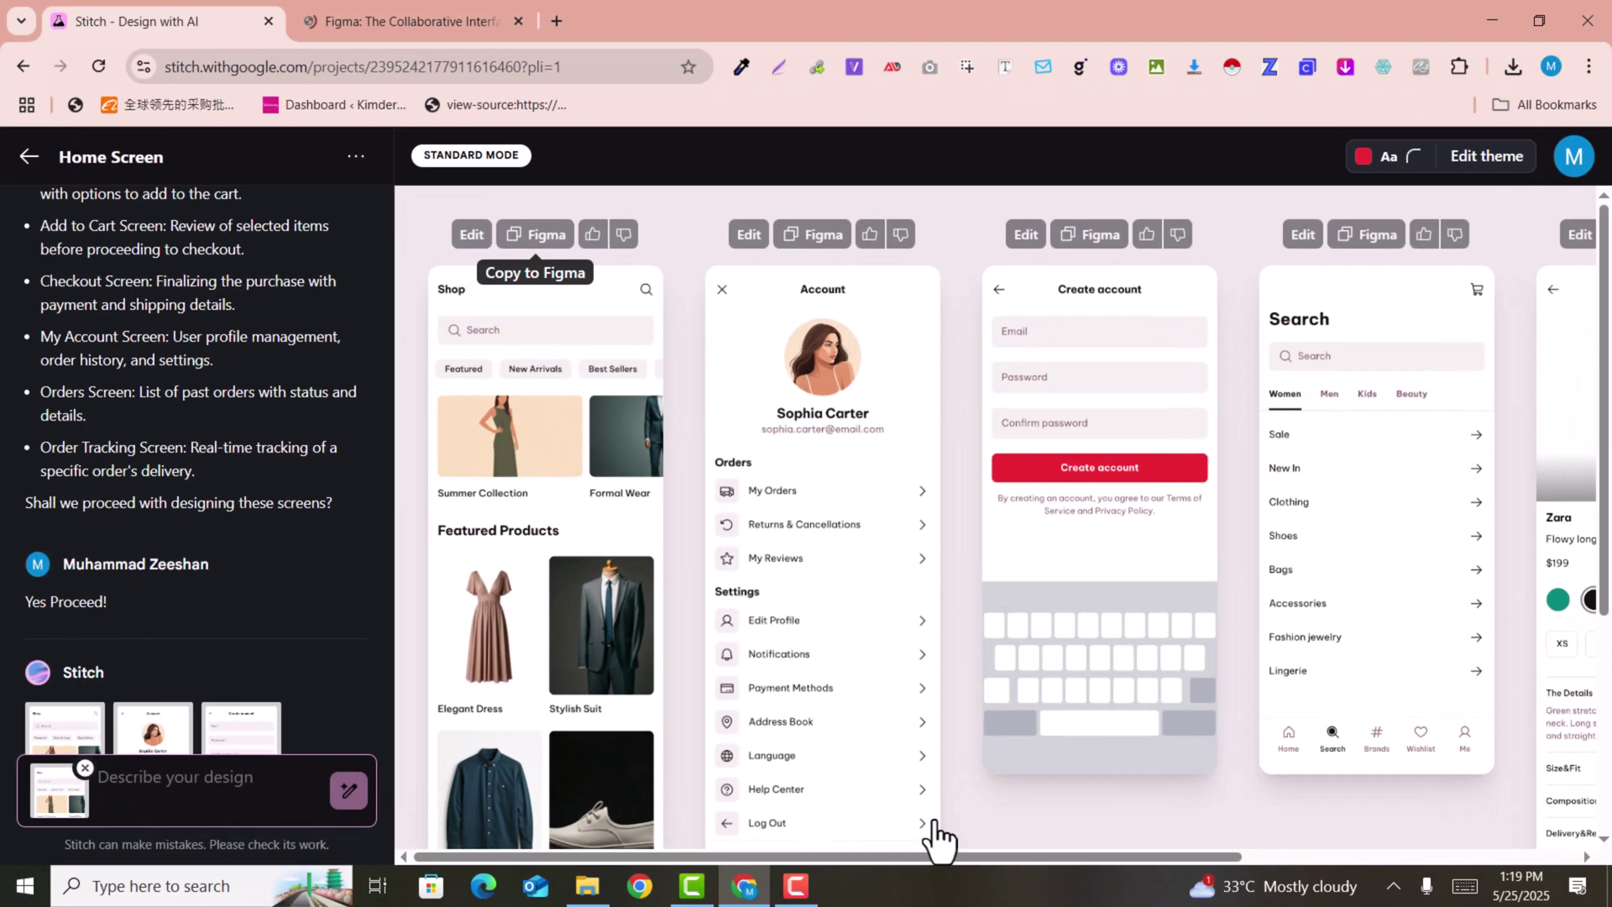
Scroll across the canvas to review the Shop, Account, Create account, Search, product and $185 Cart screens.
drag(940, 853, 1297, 860)
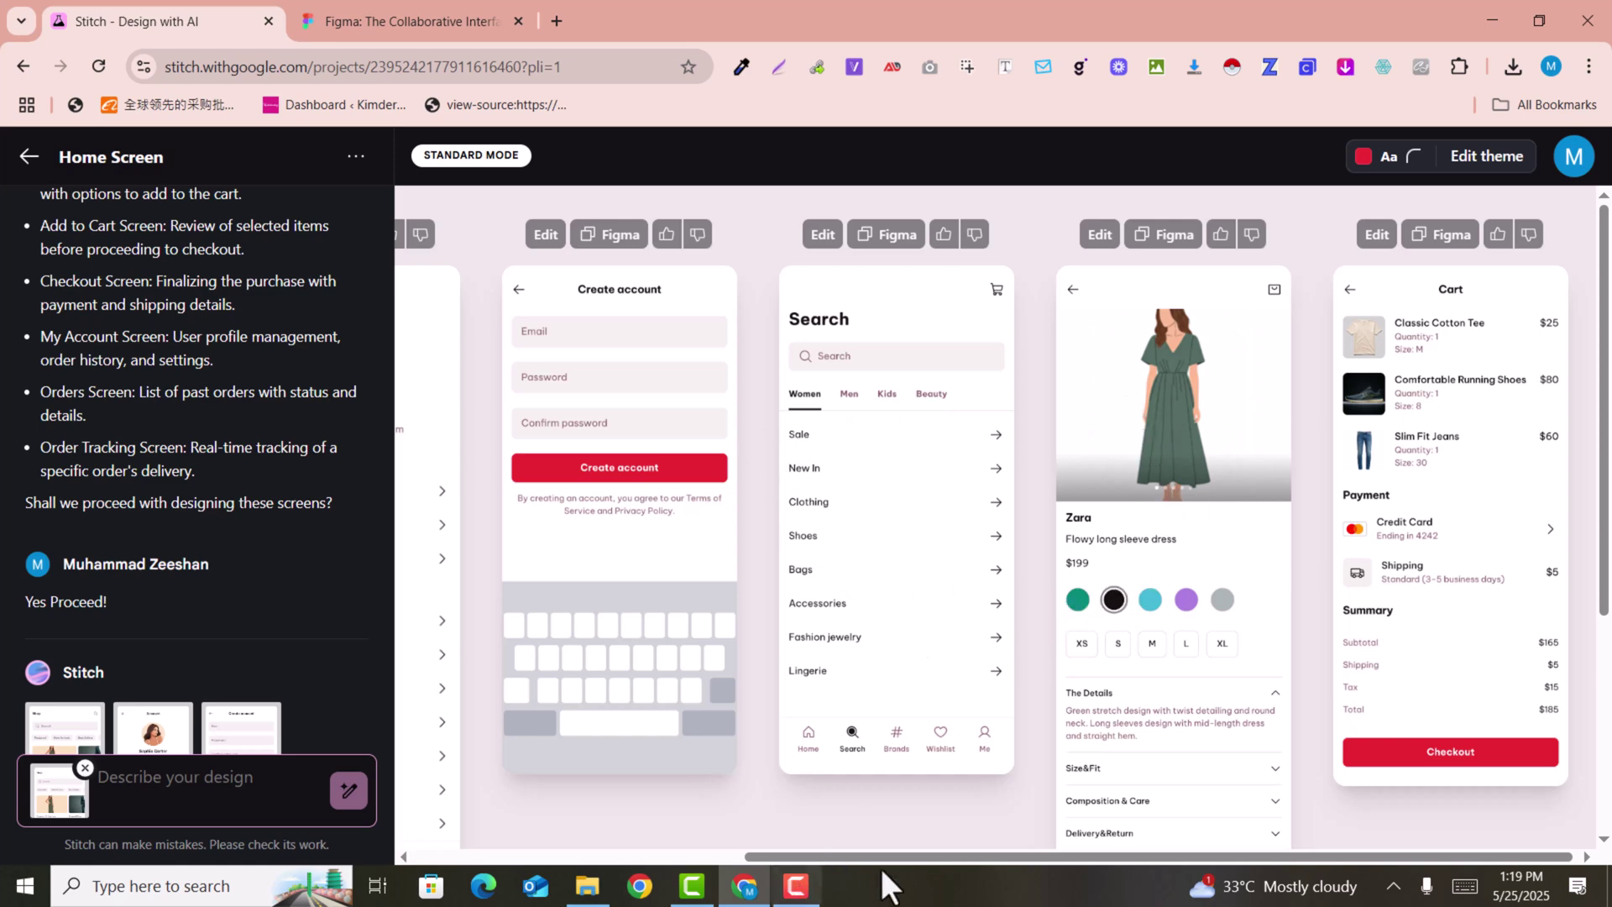
drag(919, 853, 744, 858)
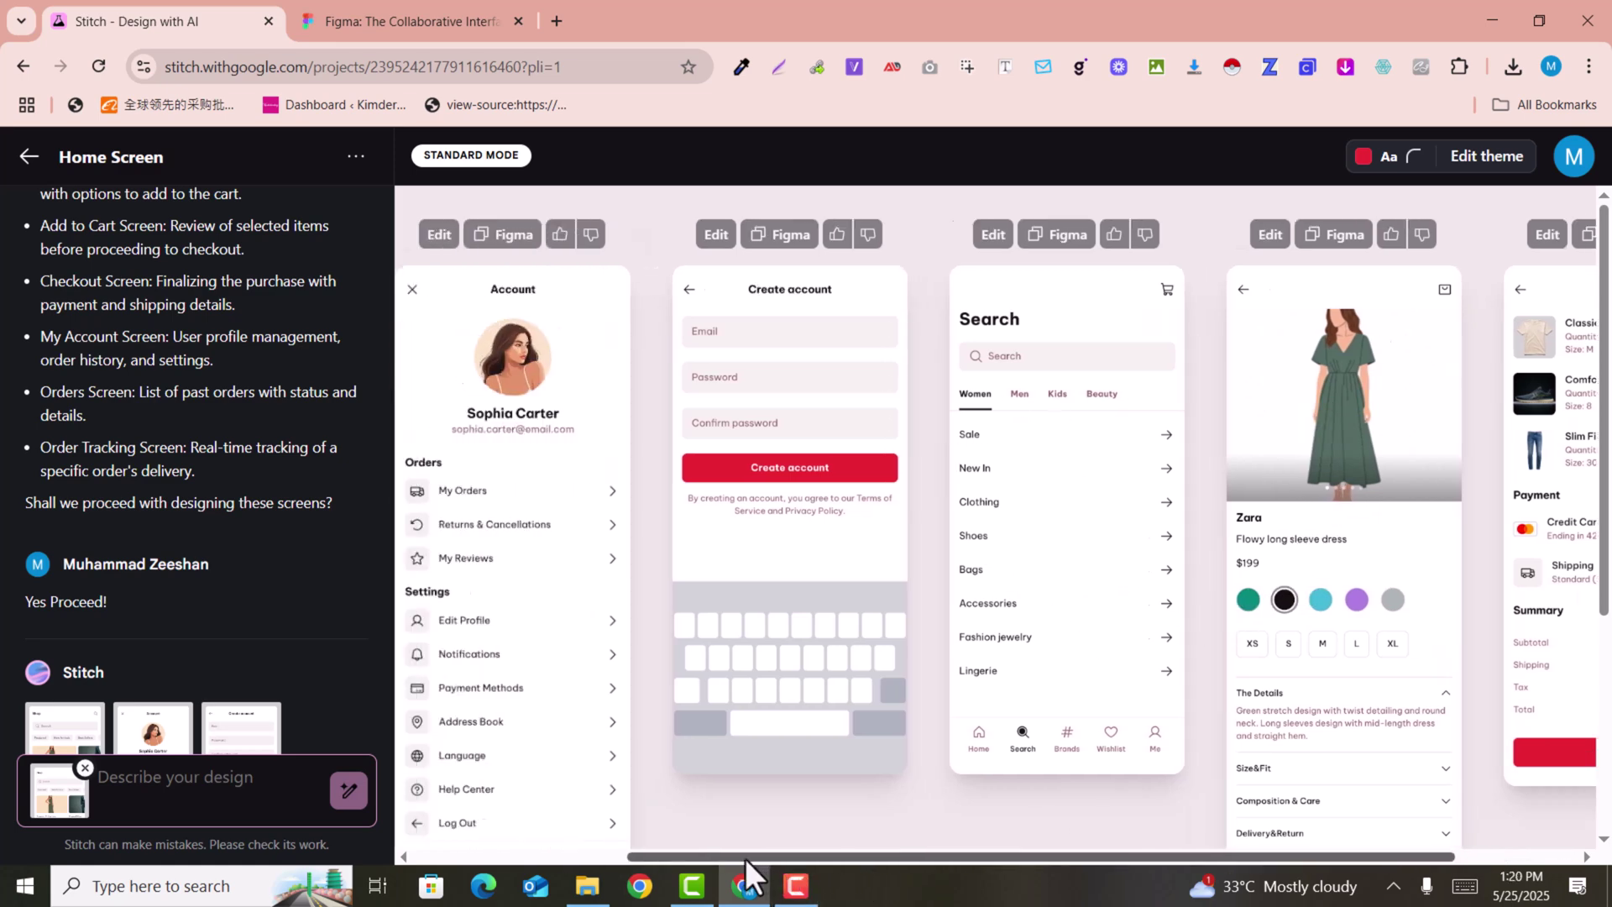
drag(905, 850, 758, 856)
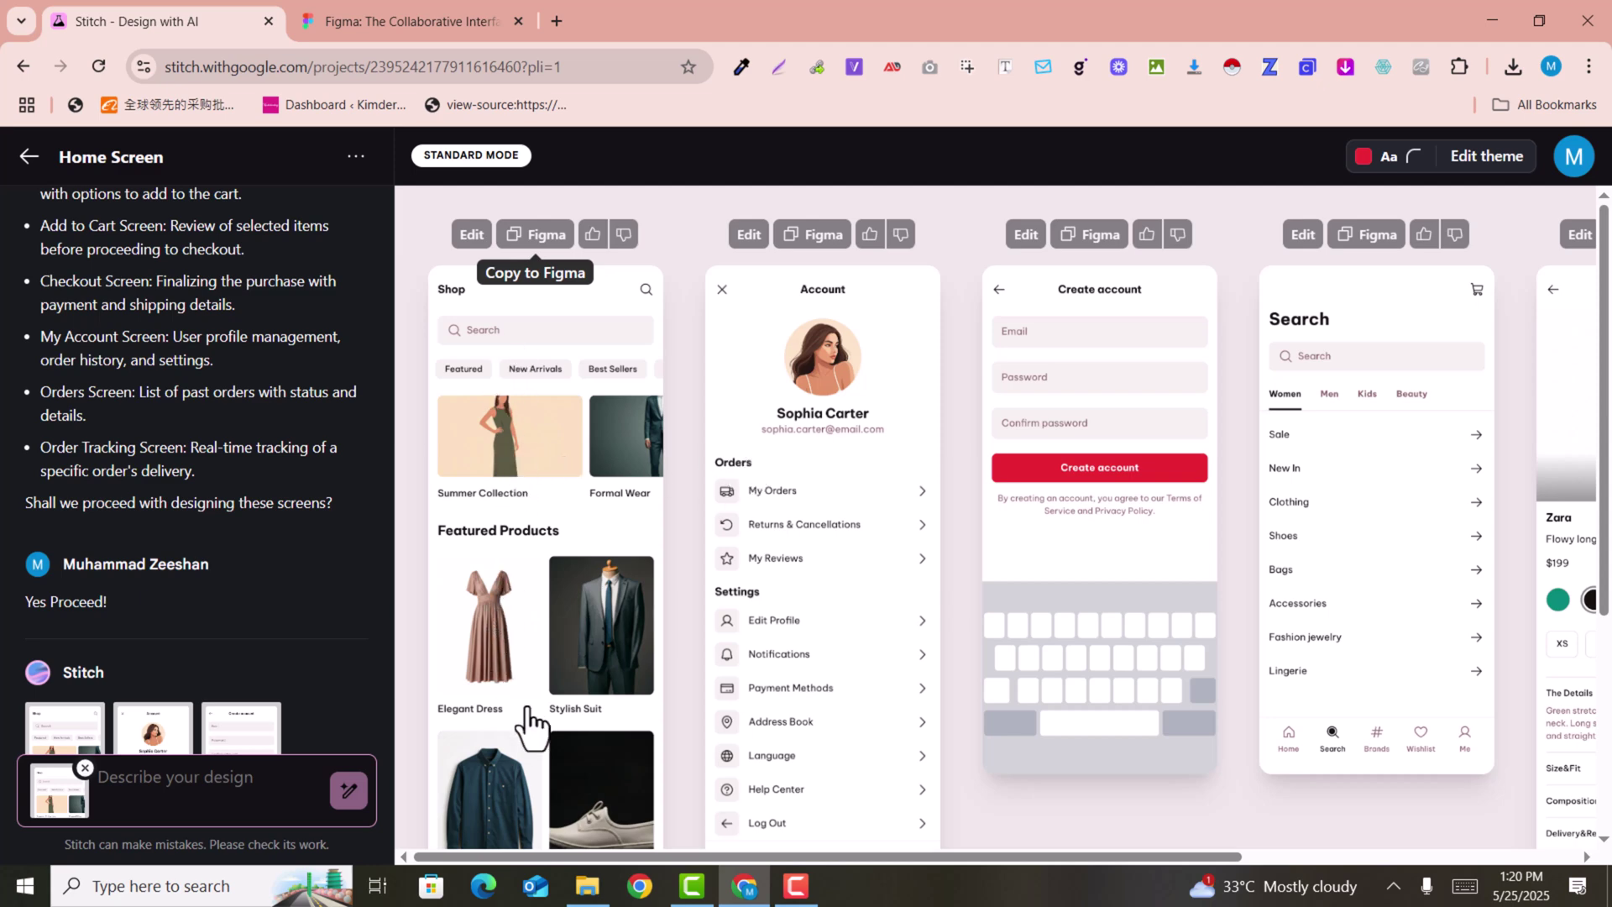
scroll(529, 726, down, 3)
scroll(529, 726, down, 2)
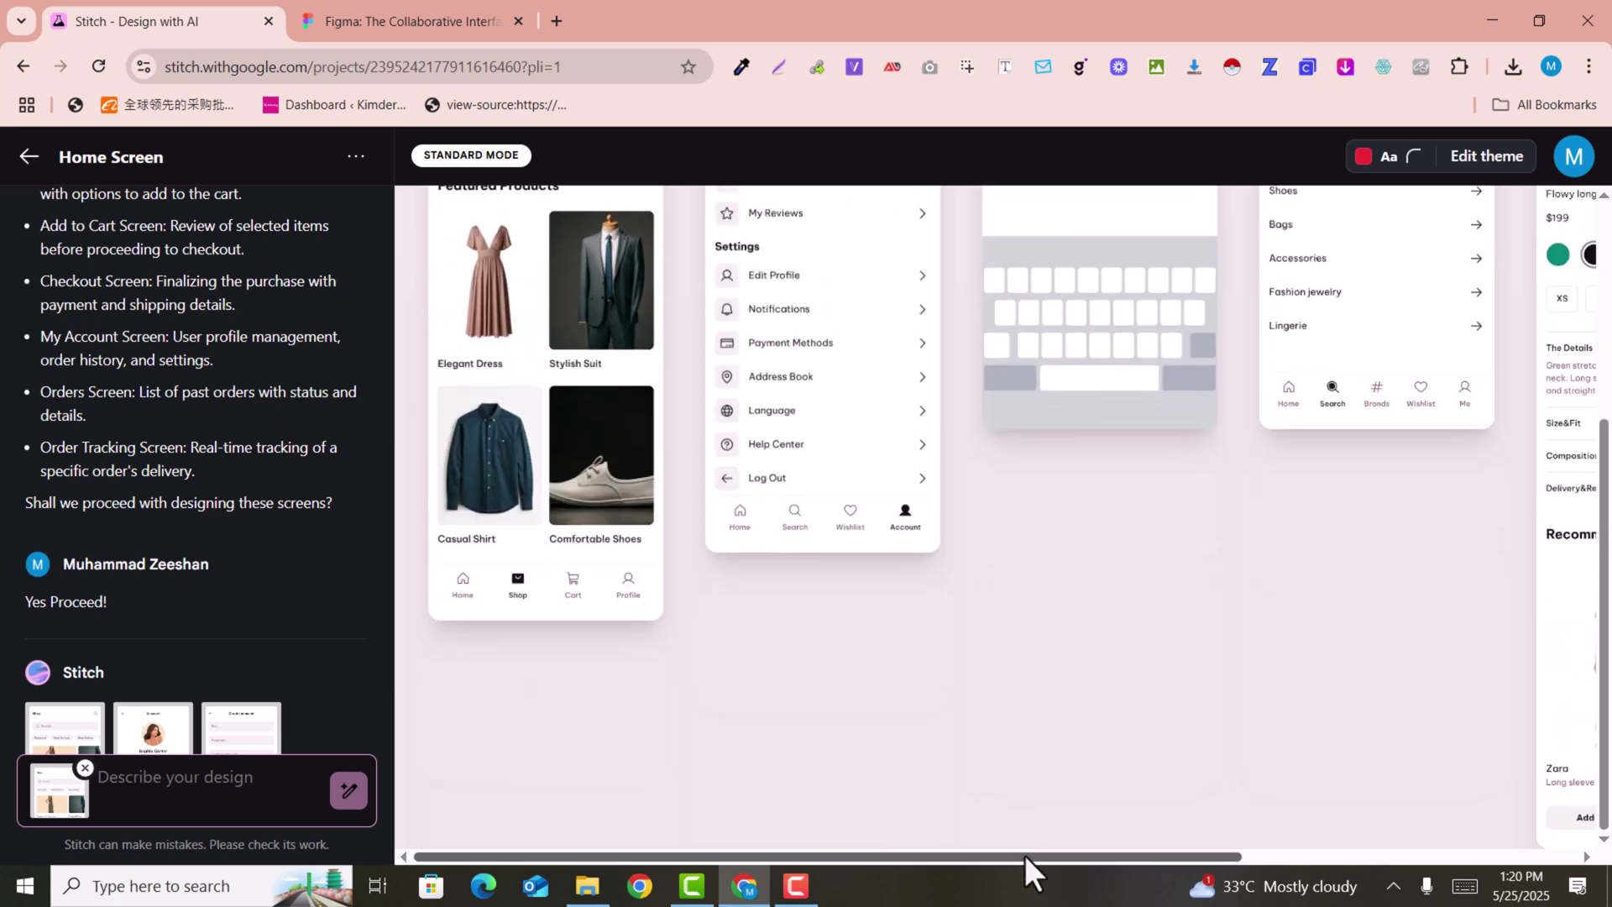
drag(1024, 854, 1494, 836)
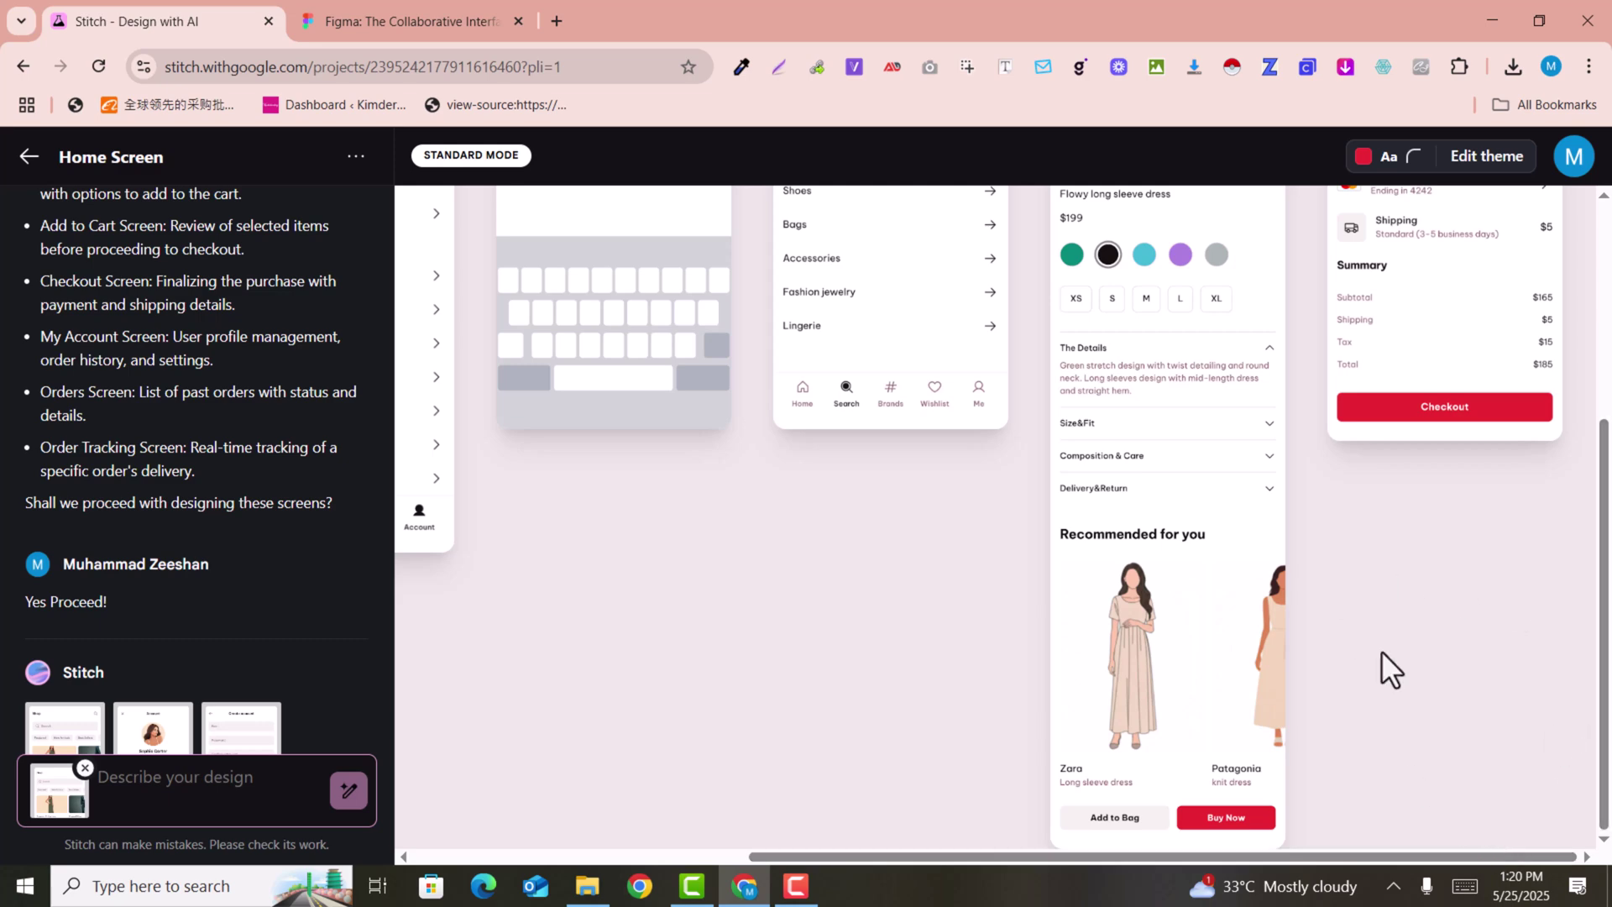
scroll(1135, 540, up, 2)
scroll(1150, 527, up, 4)
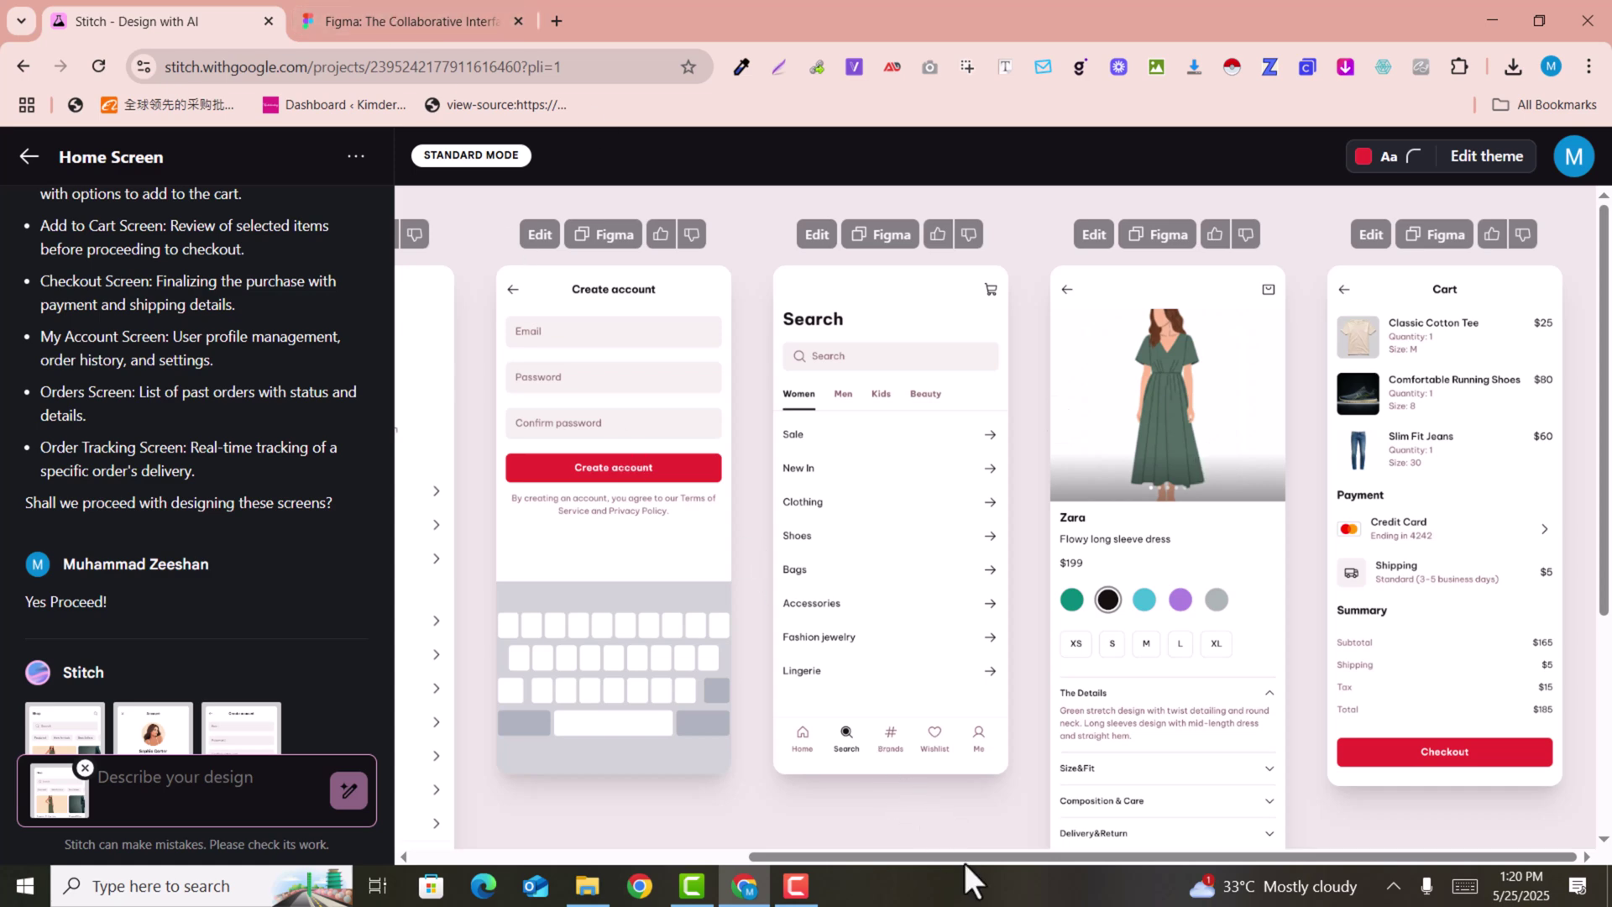
drag(915, 856, 557, 854)
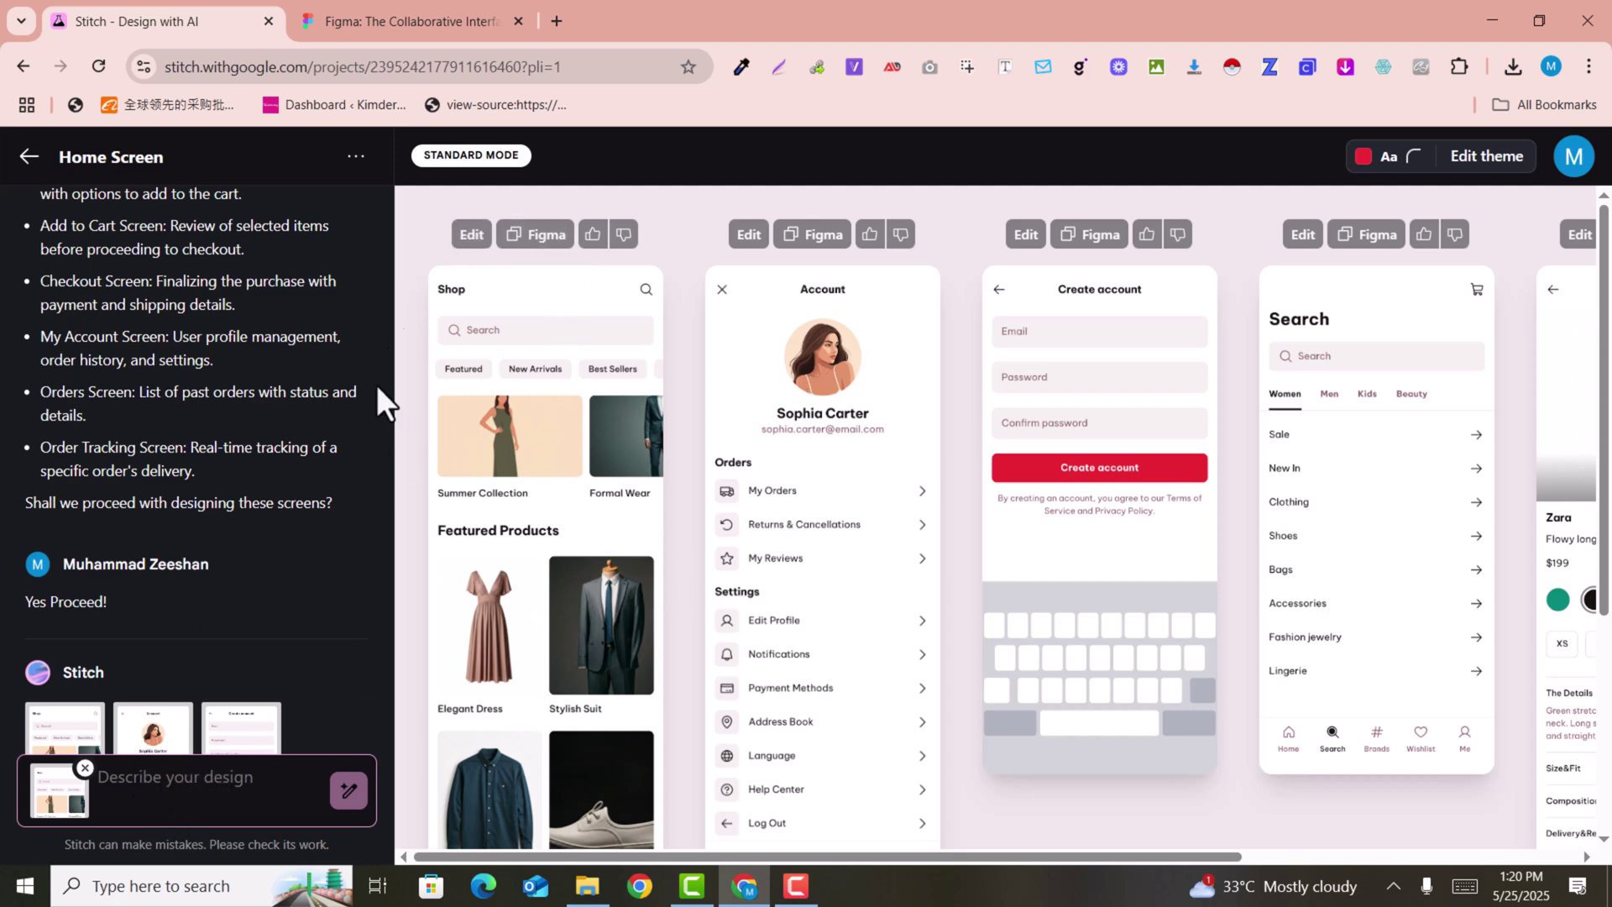
Send Stitch the request 'Please make product images a bit smaller'.
click(184, 777)
text(Ple)
text(ase make product images a bit smaller)
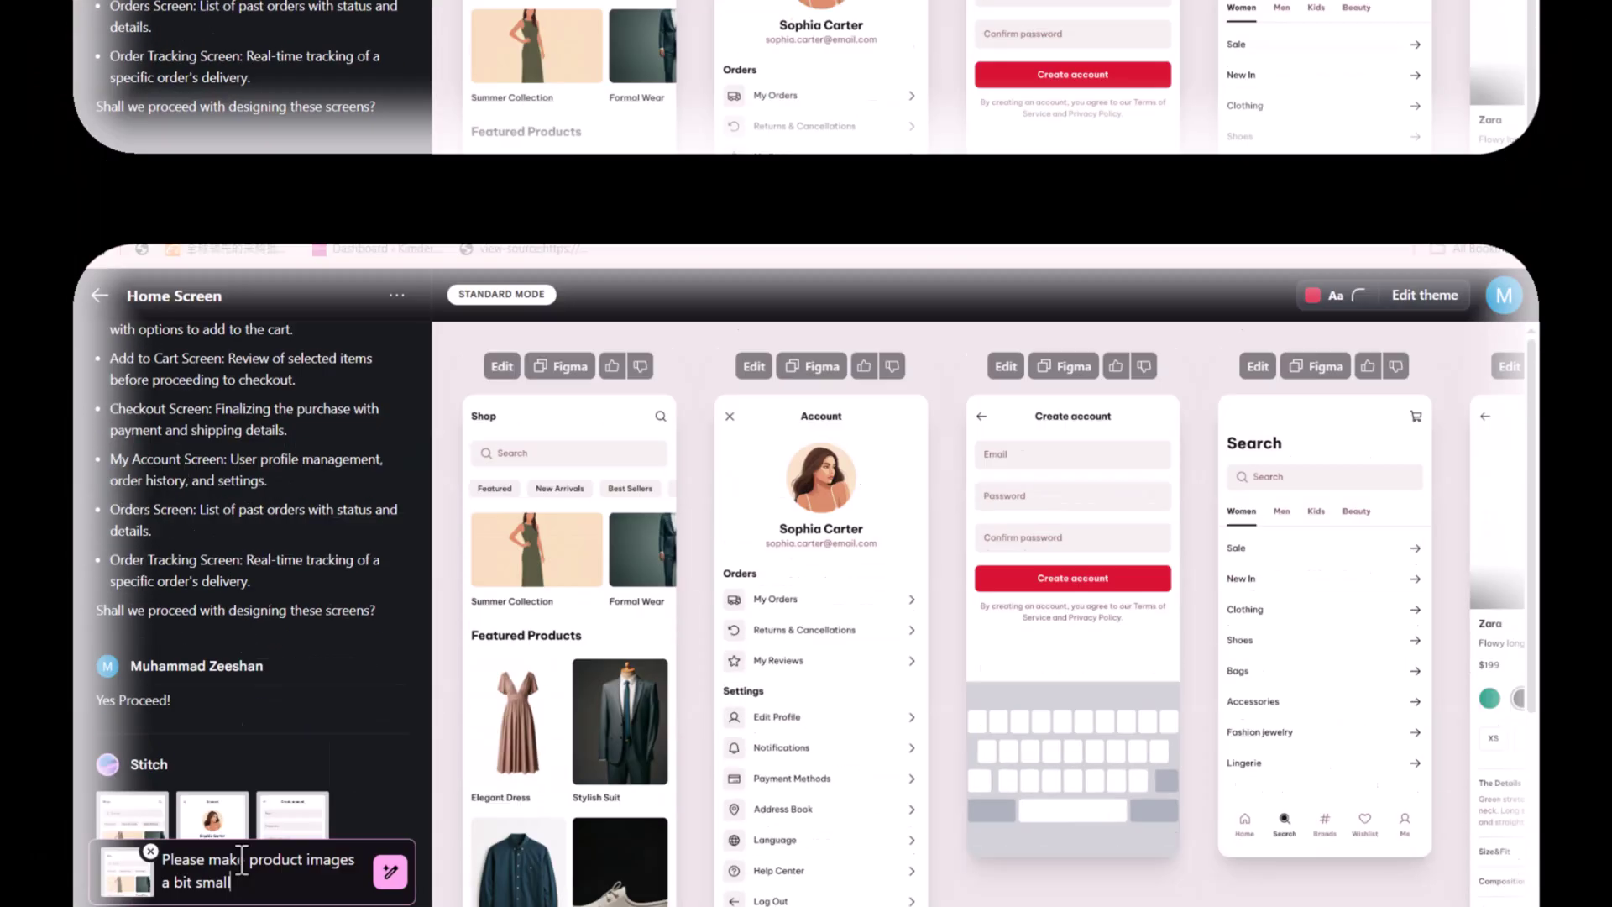
key(Return)
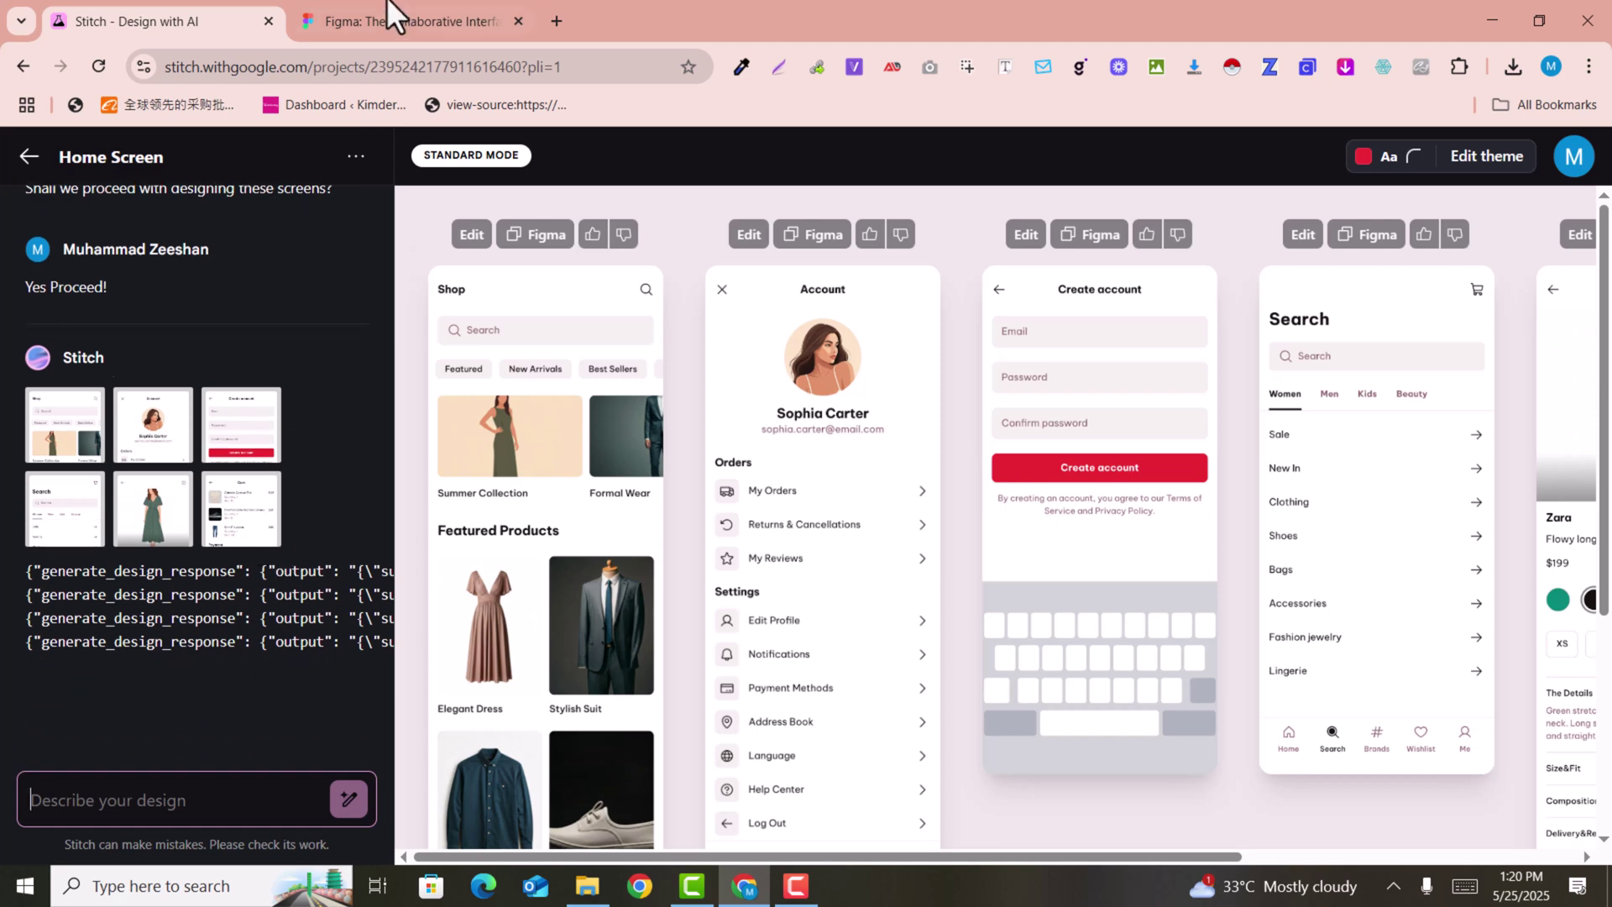
click(363, 12)
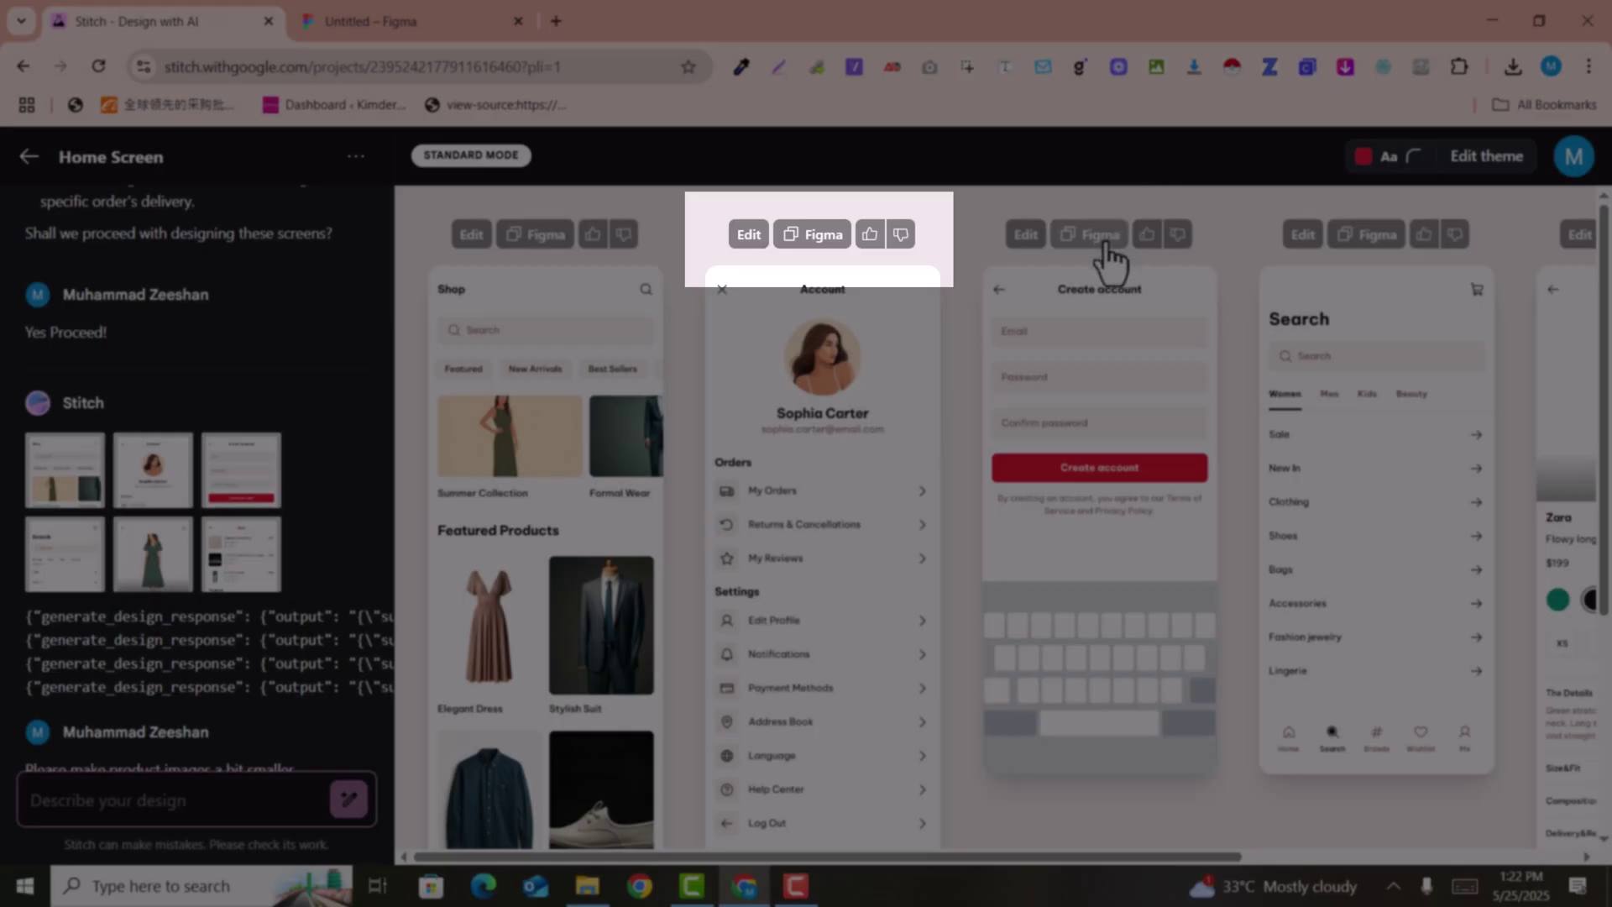
Copy the Account screen from Stitch and paste it into Figma as a 390 × 1049 frame.
click(784, 235)
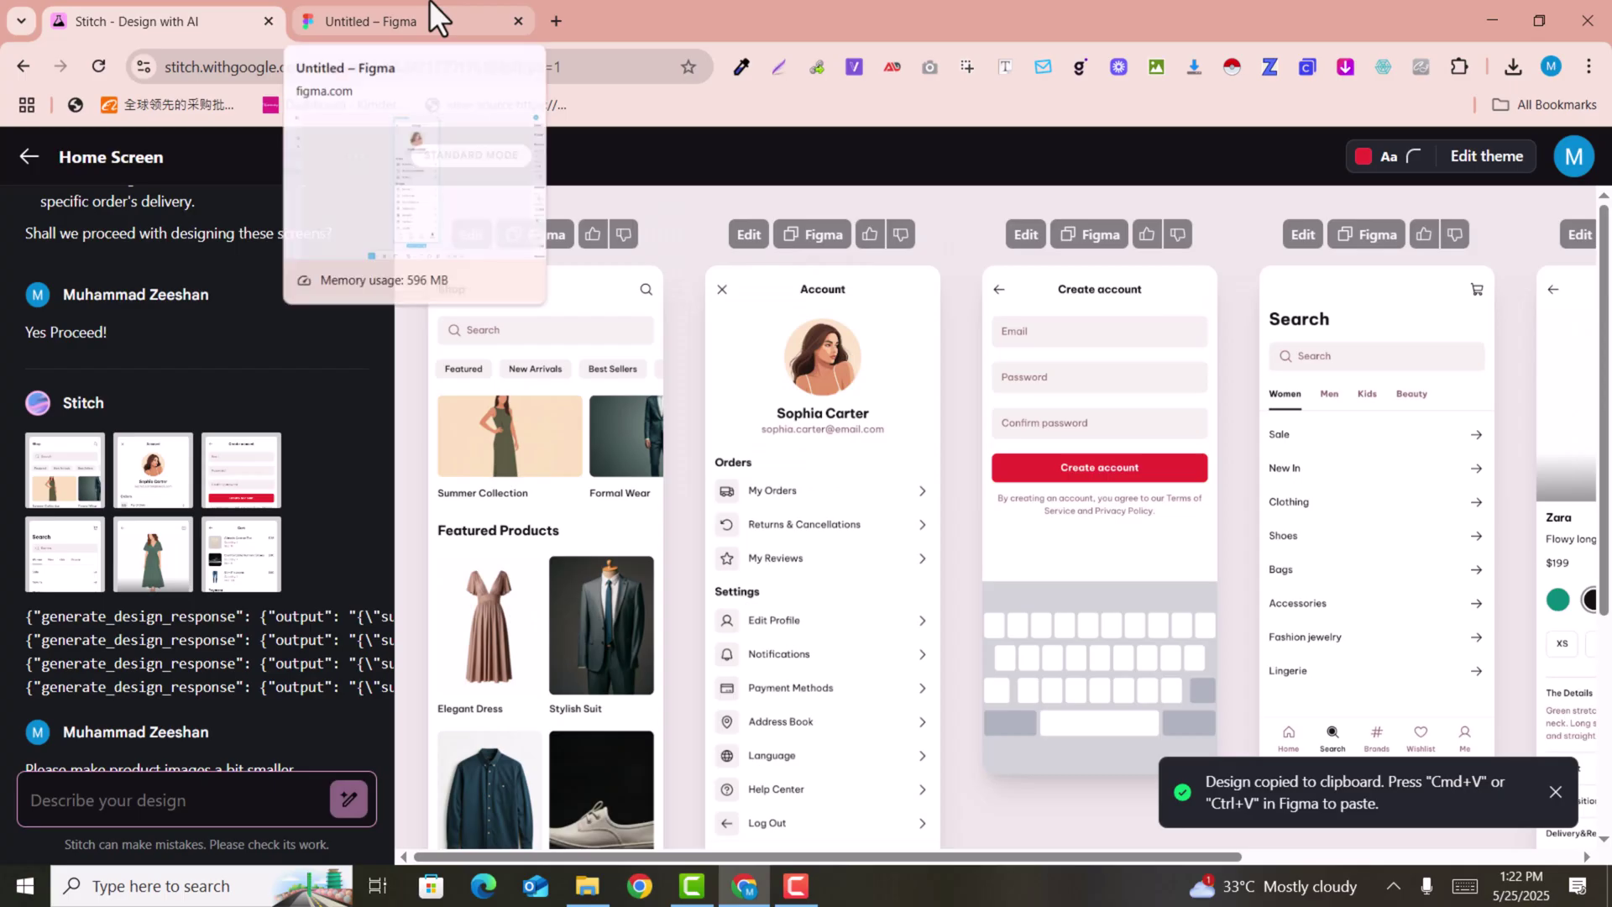
click(430, 10)
key(ctrl+v)
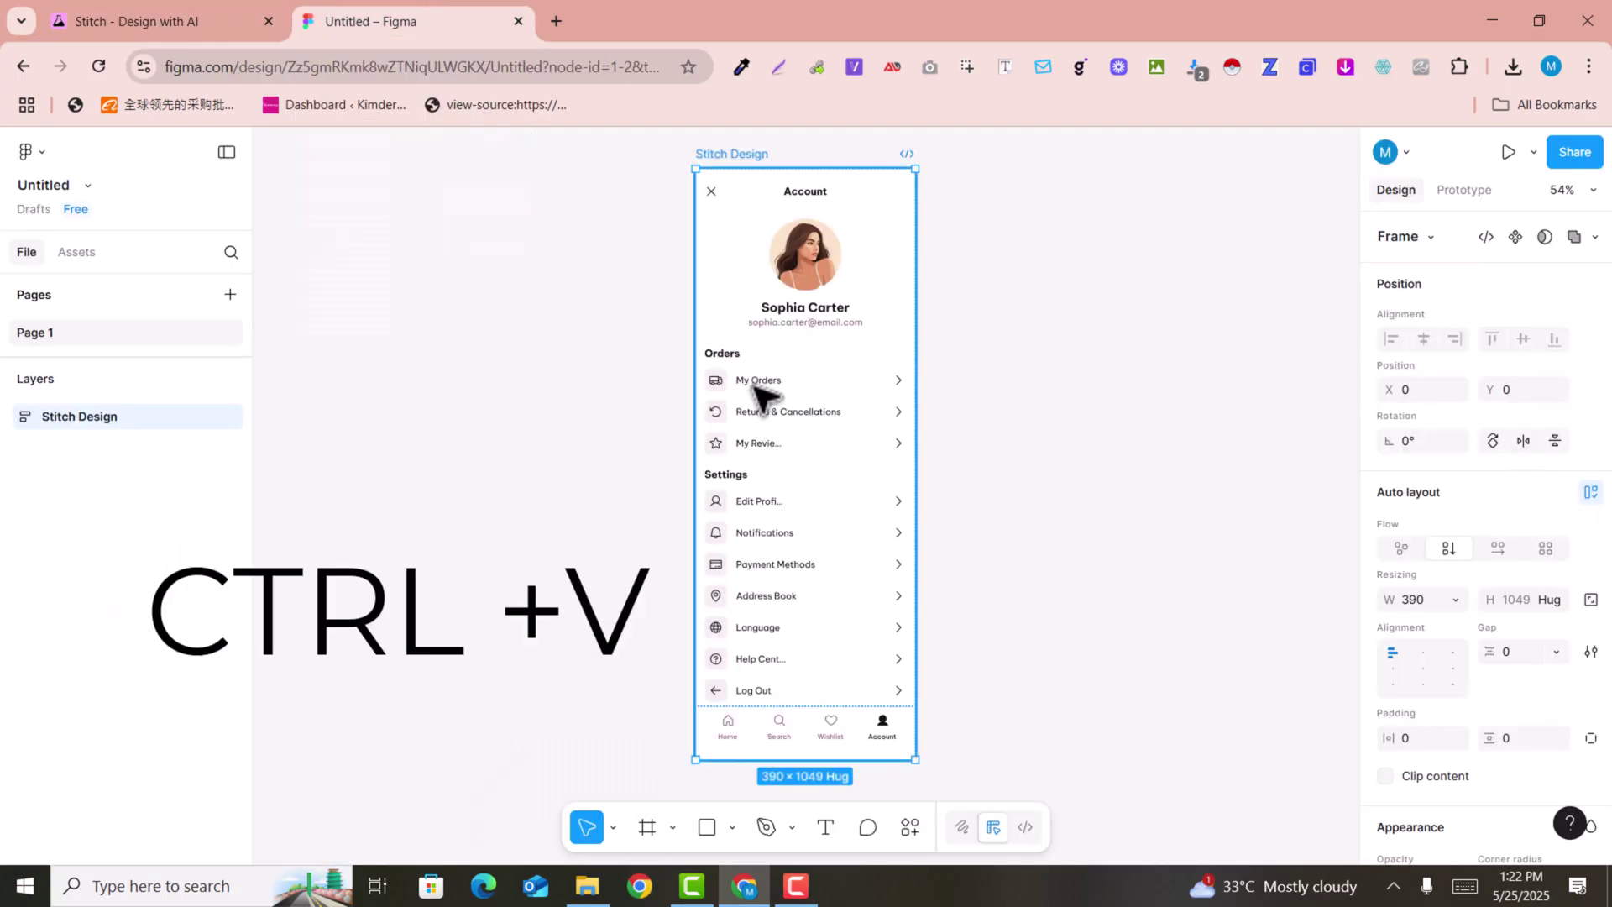
Expand the pasted Account frame's layers down to its header frame to confirm they are editable.
double_click(765, 405)
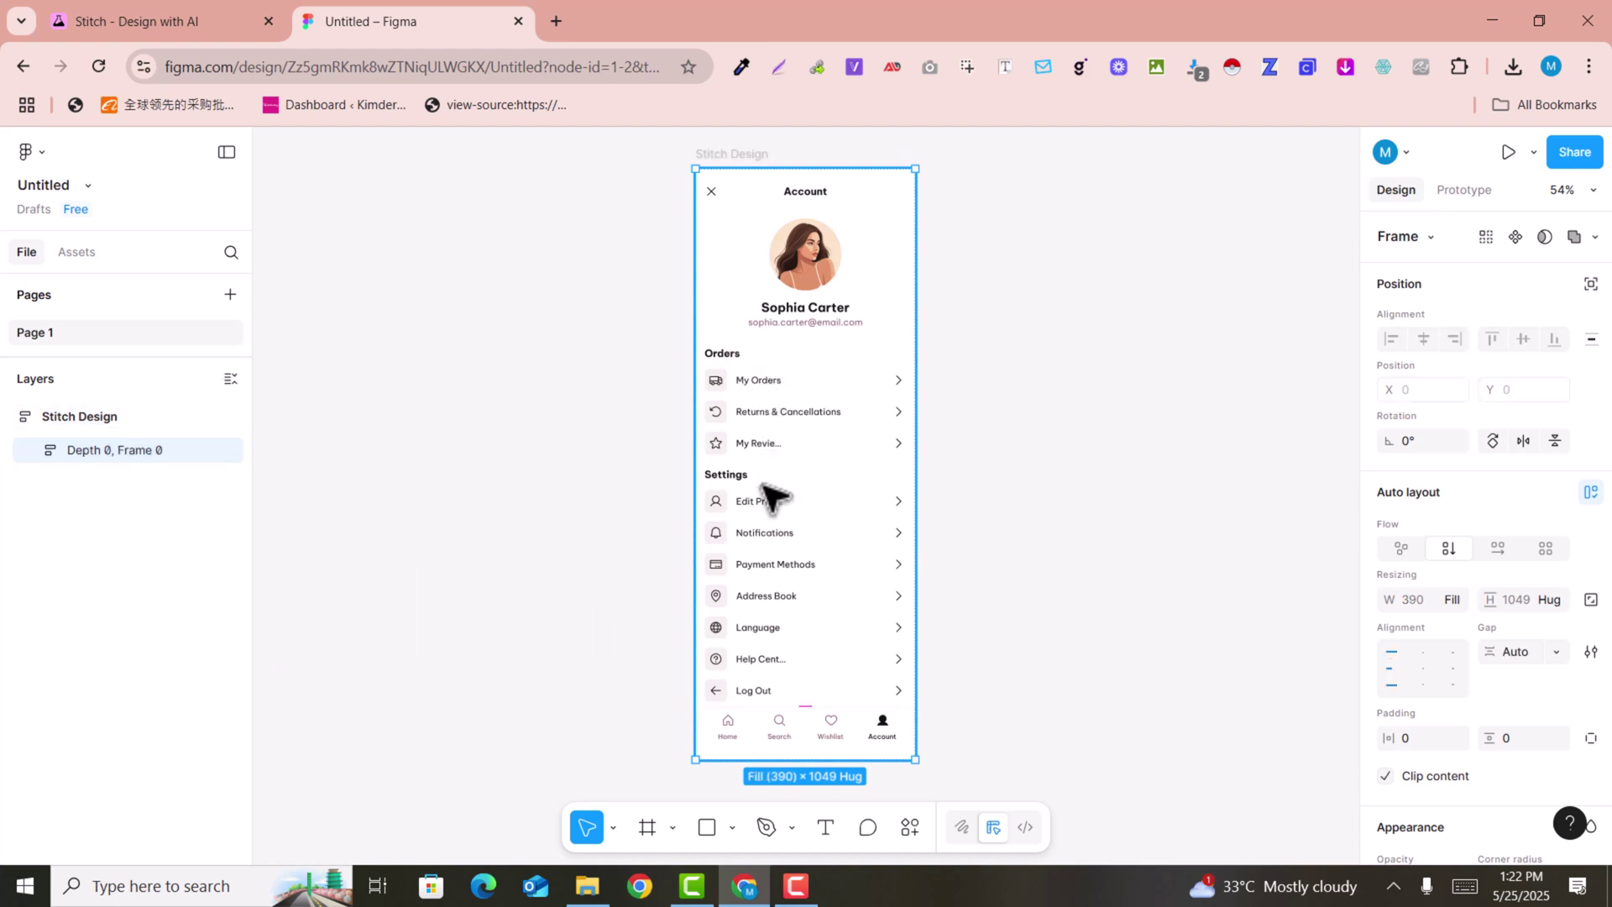
click(31, 451)
click(89, 487)
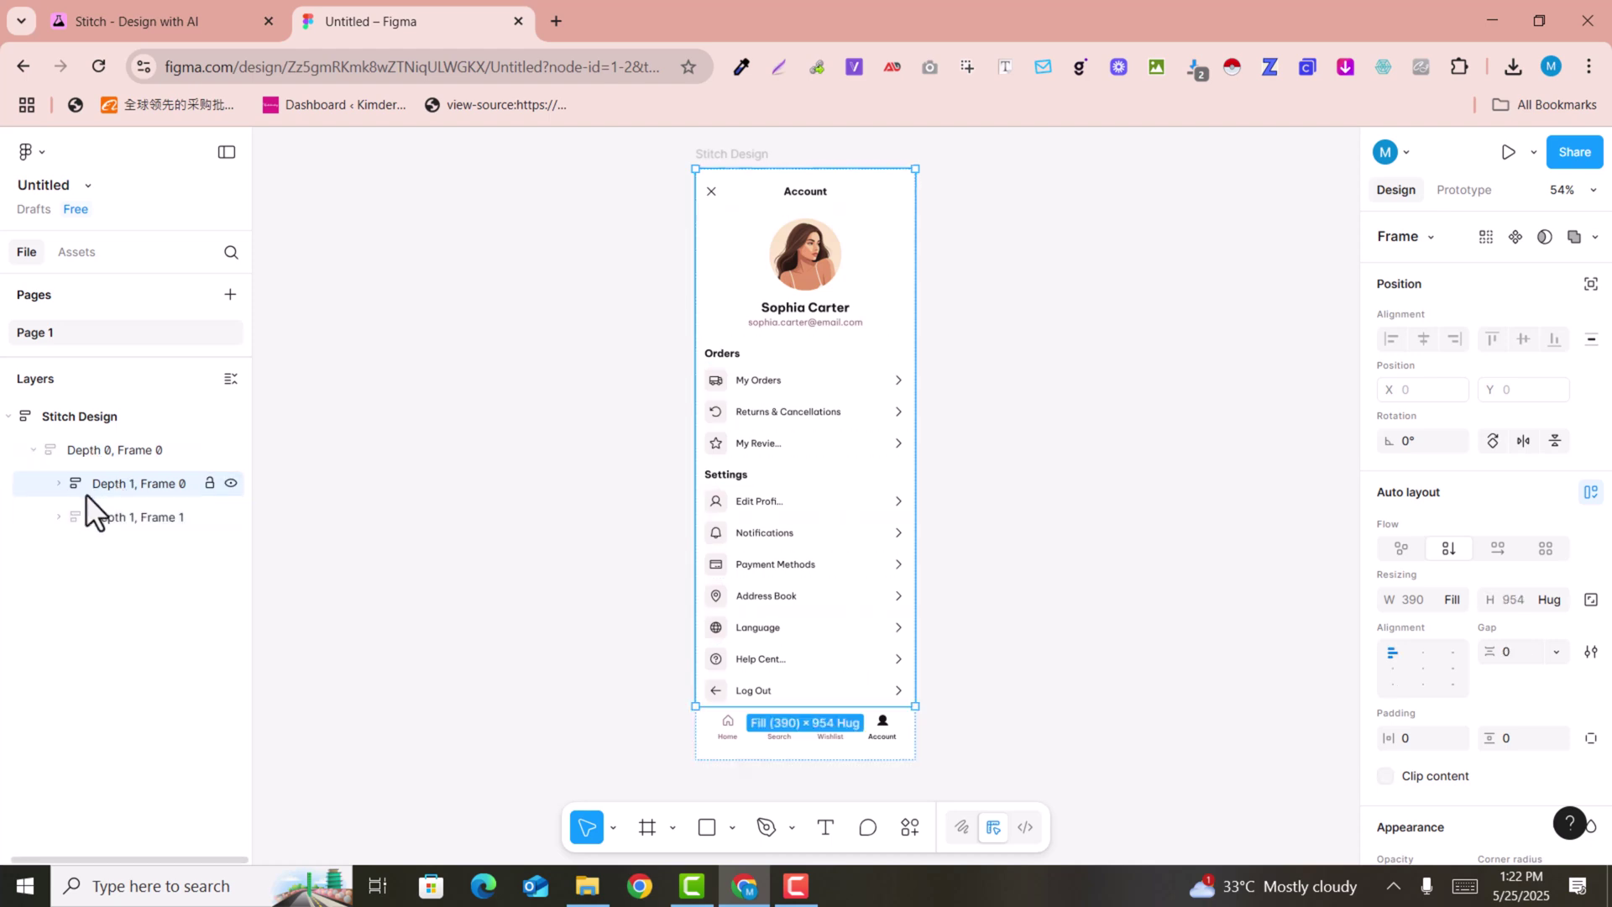
click(64, 486)
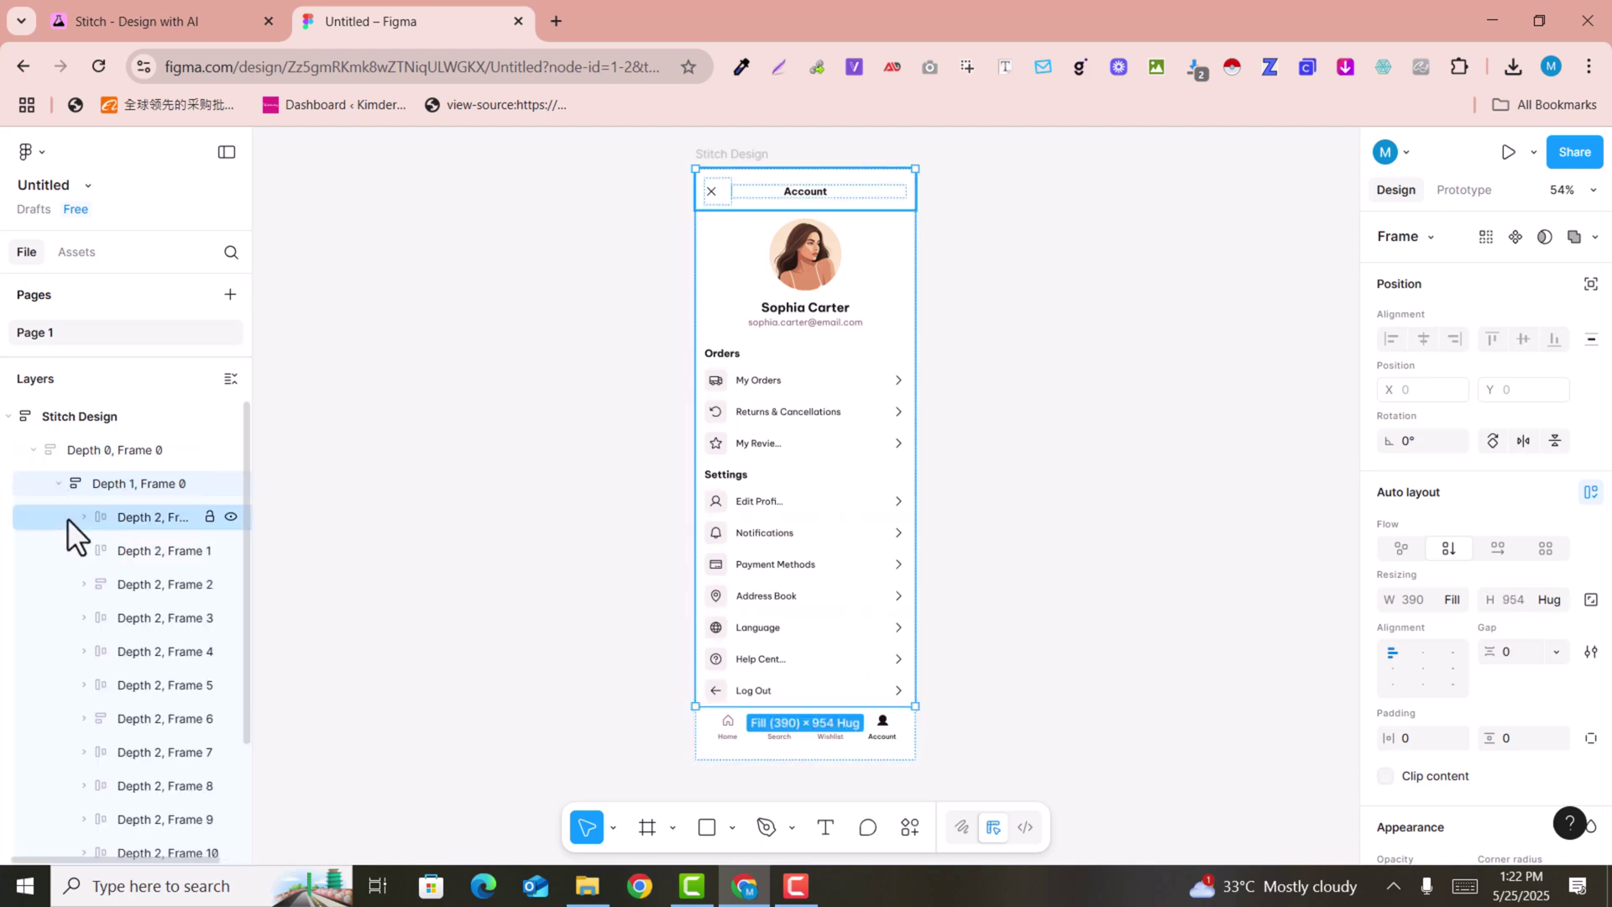
click(122, 520)
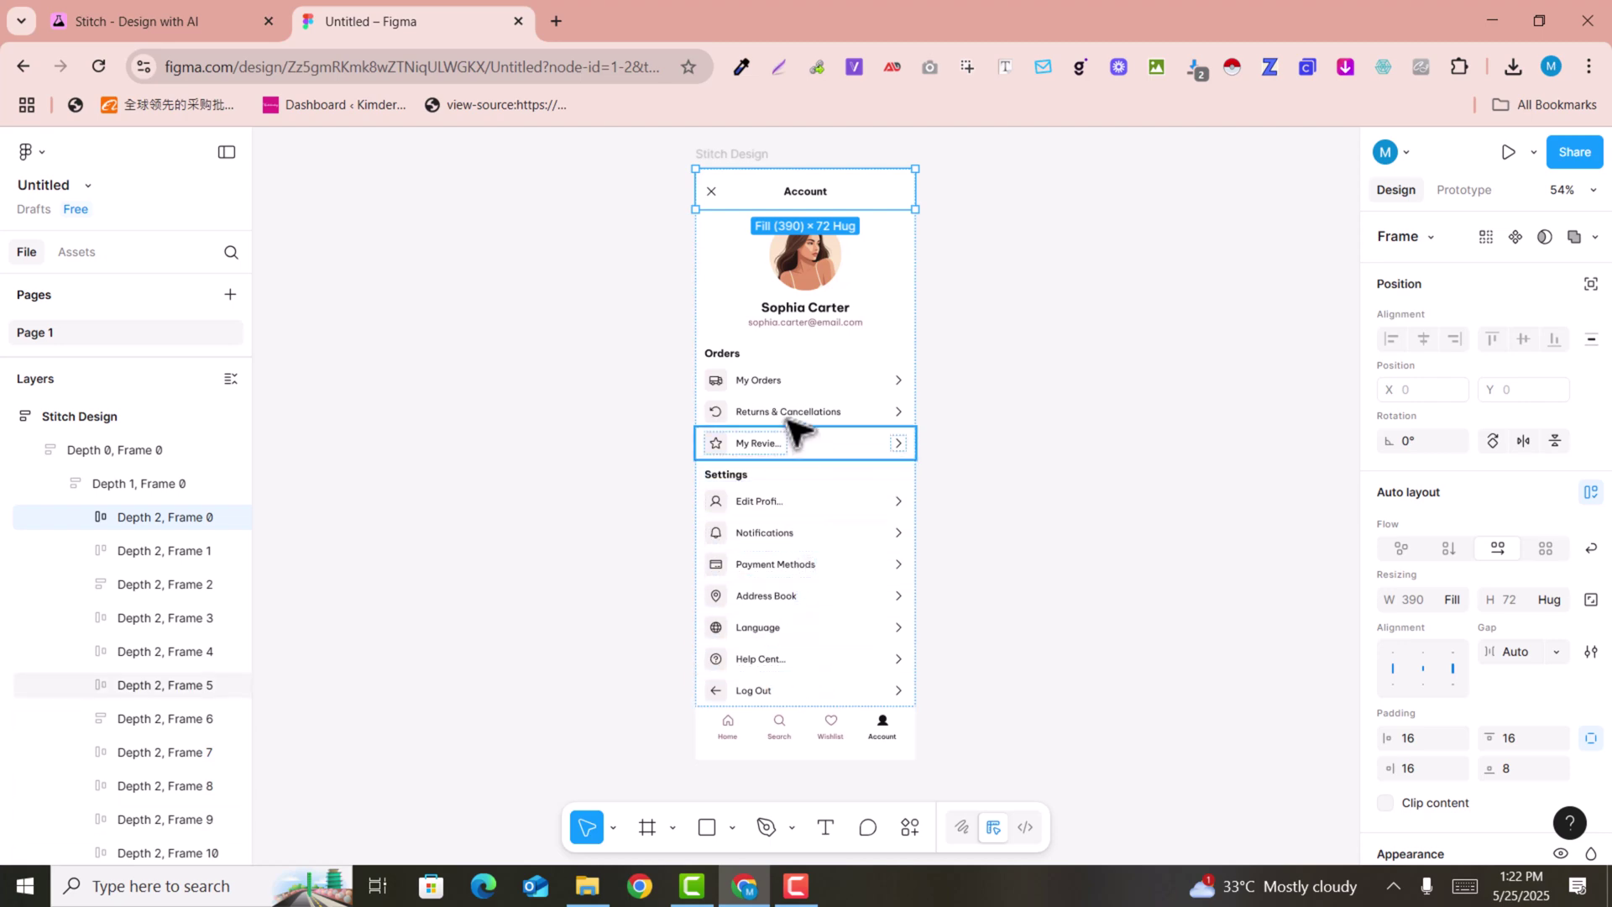
click(217, 2)
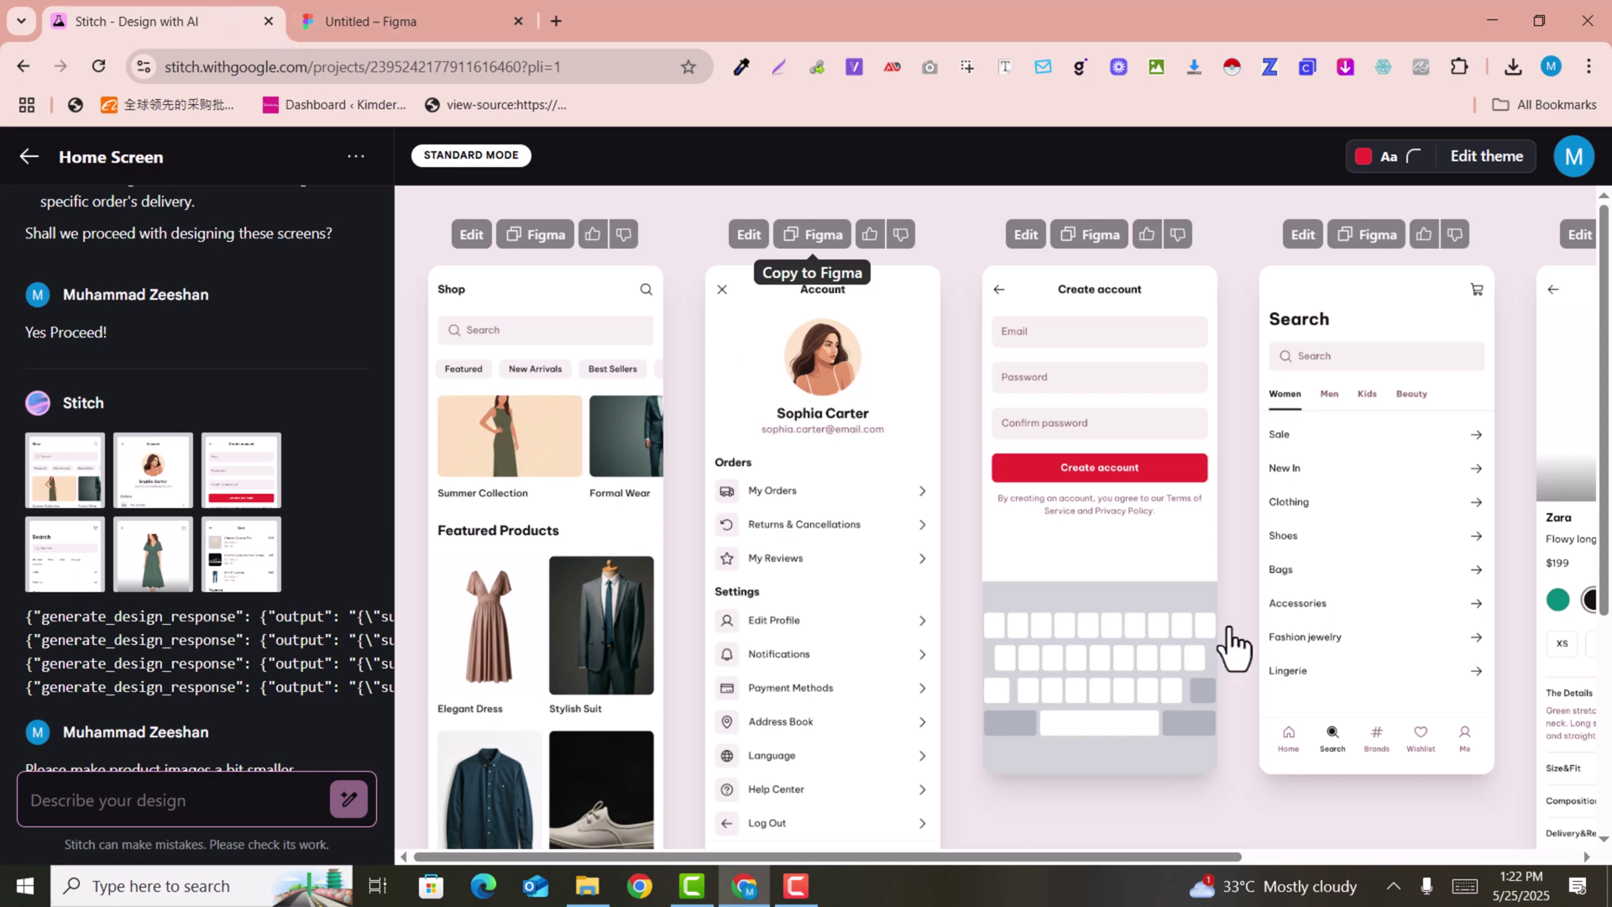
Copy the Create account screen from Stitch and bring back the Figma file with the Account frame deselected.
click(375, 13)
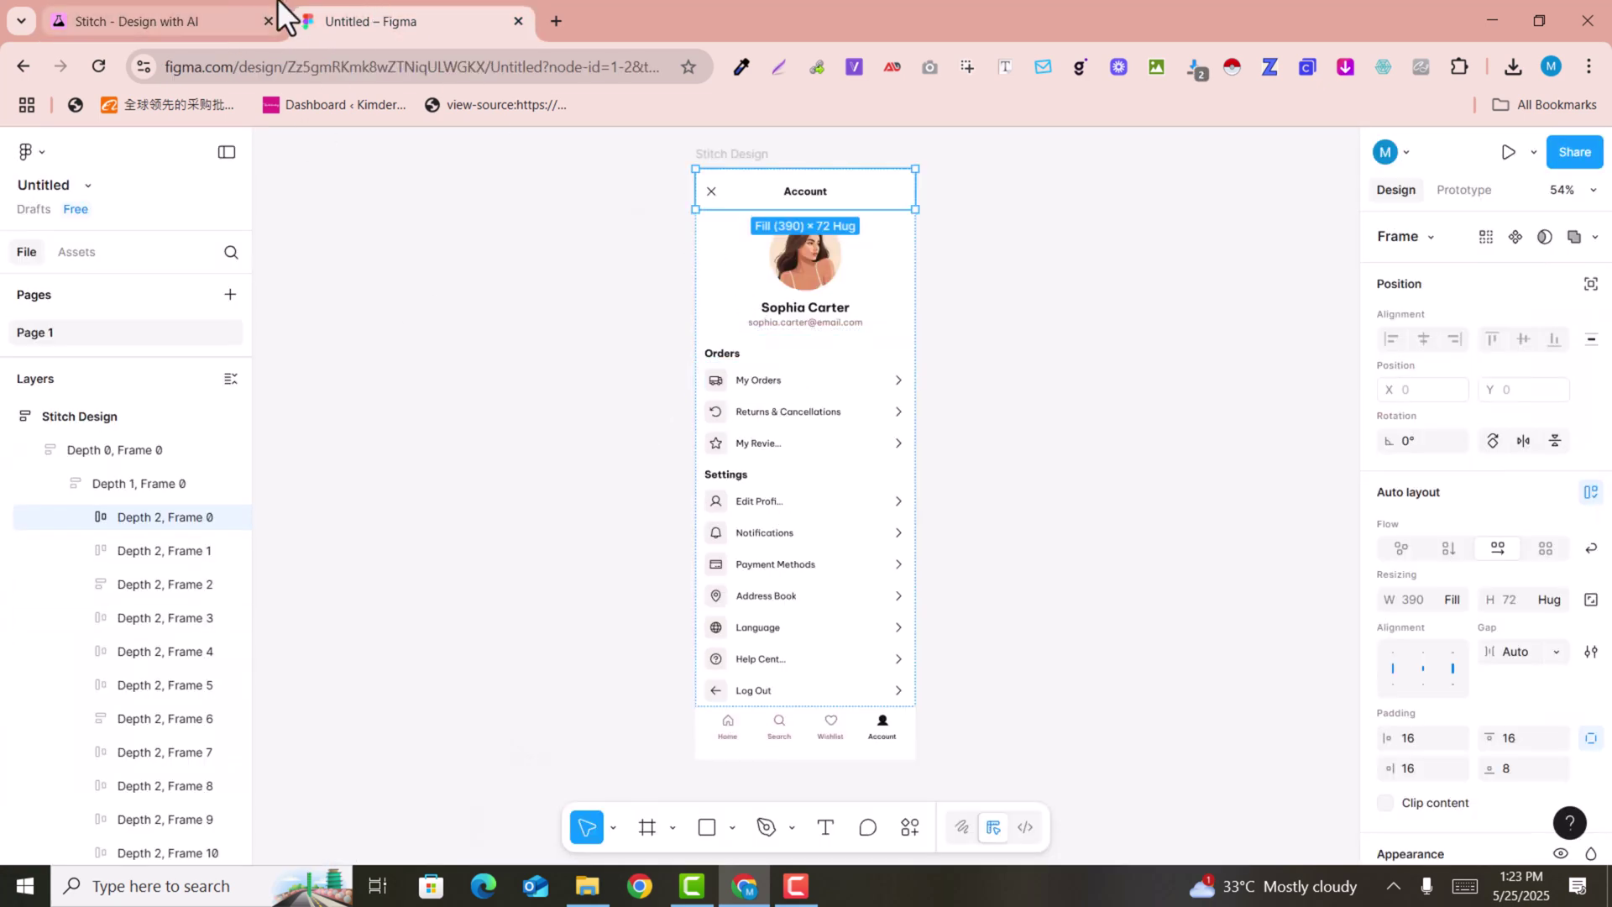
click(134, 20)
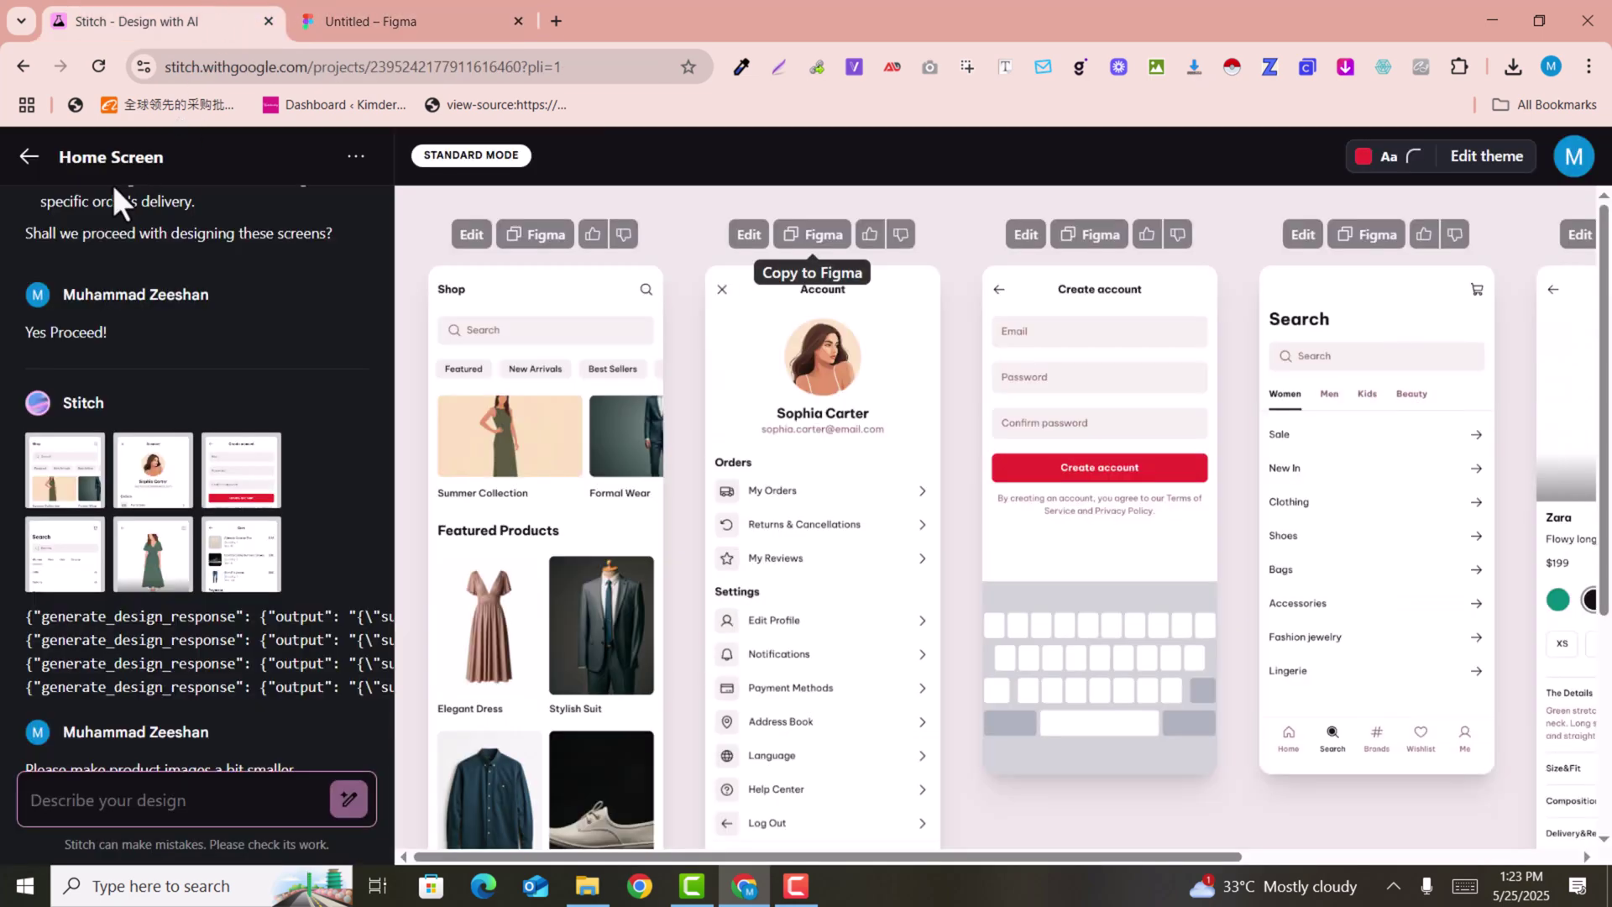
click(416, 17)
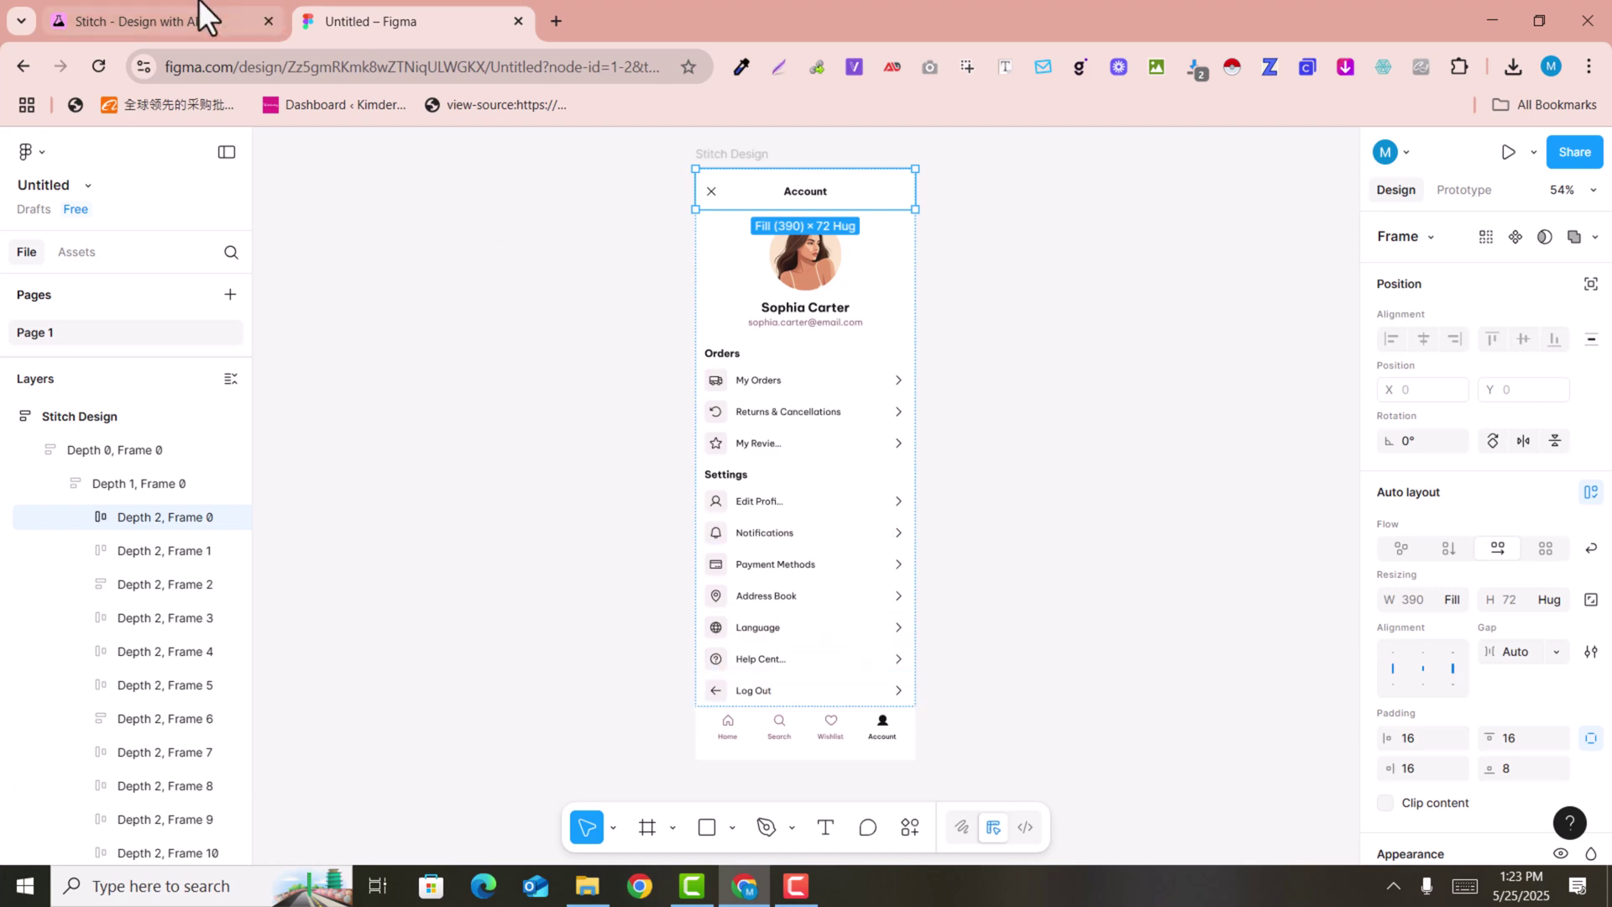
click(167, 13)
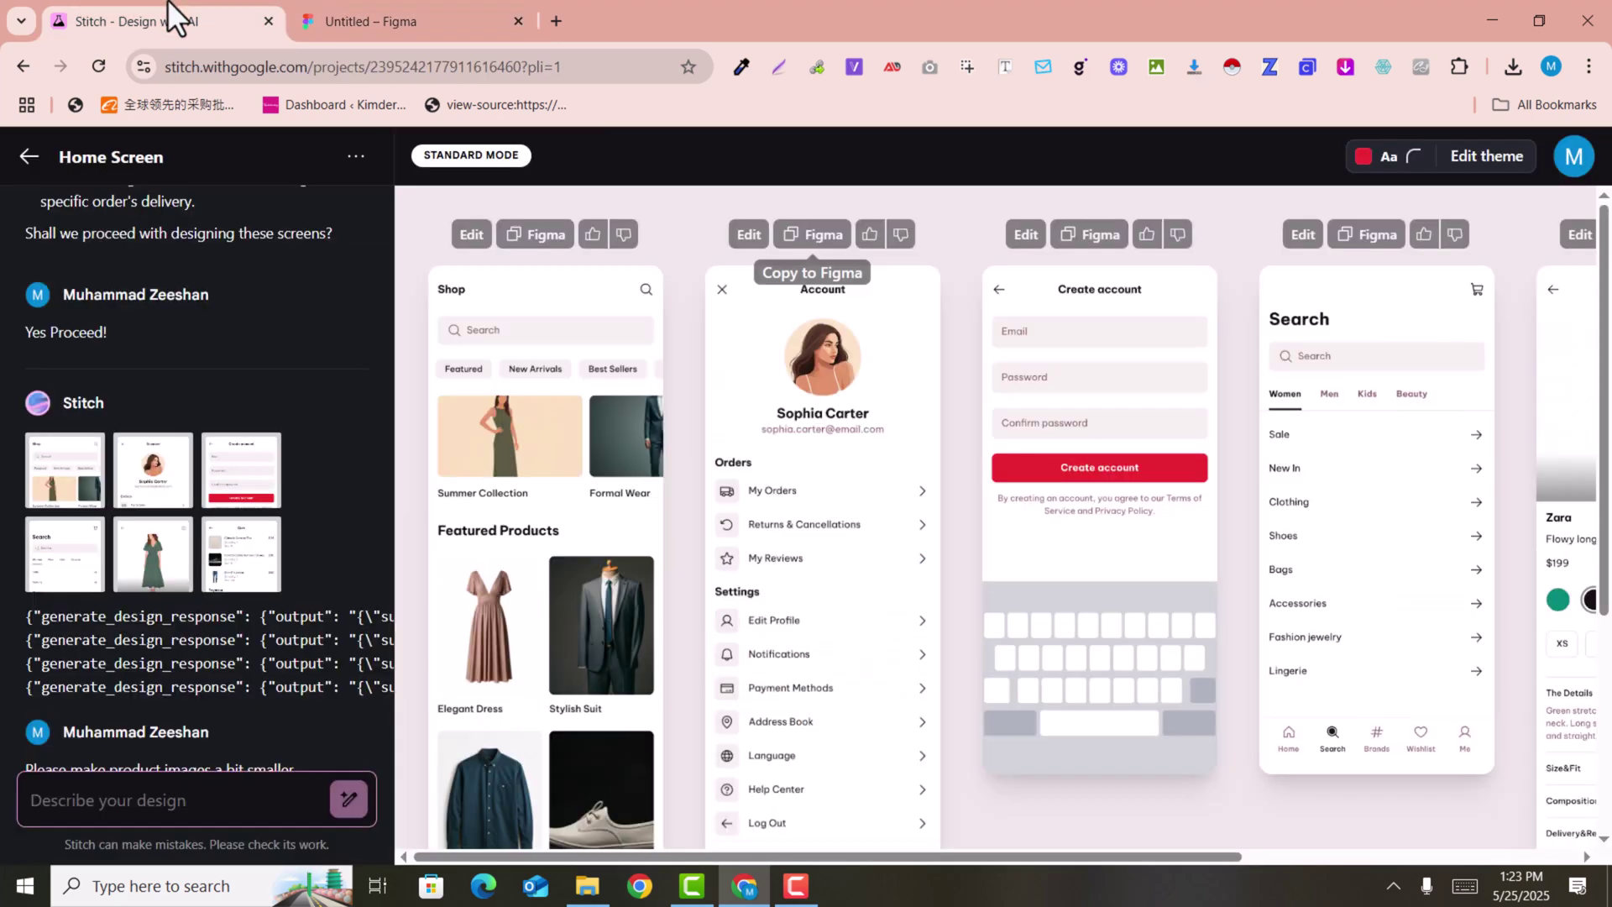
click(1091, 235)
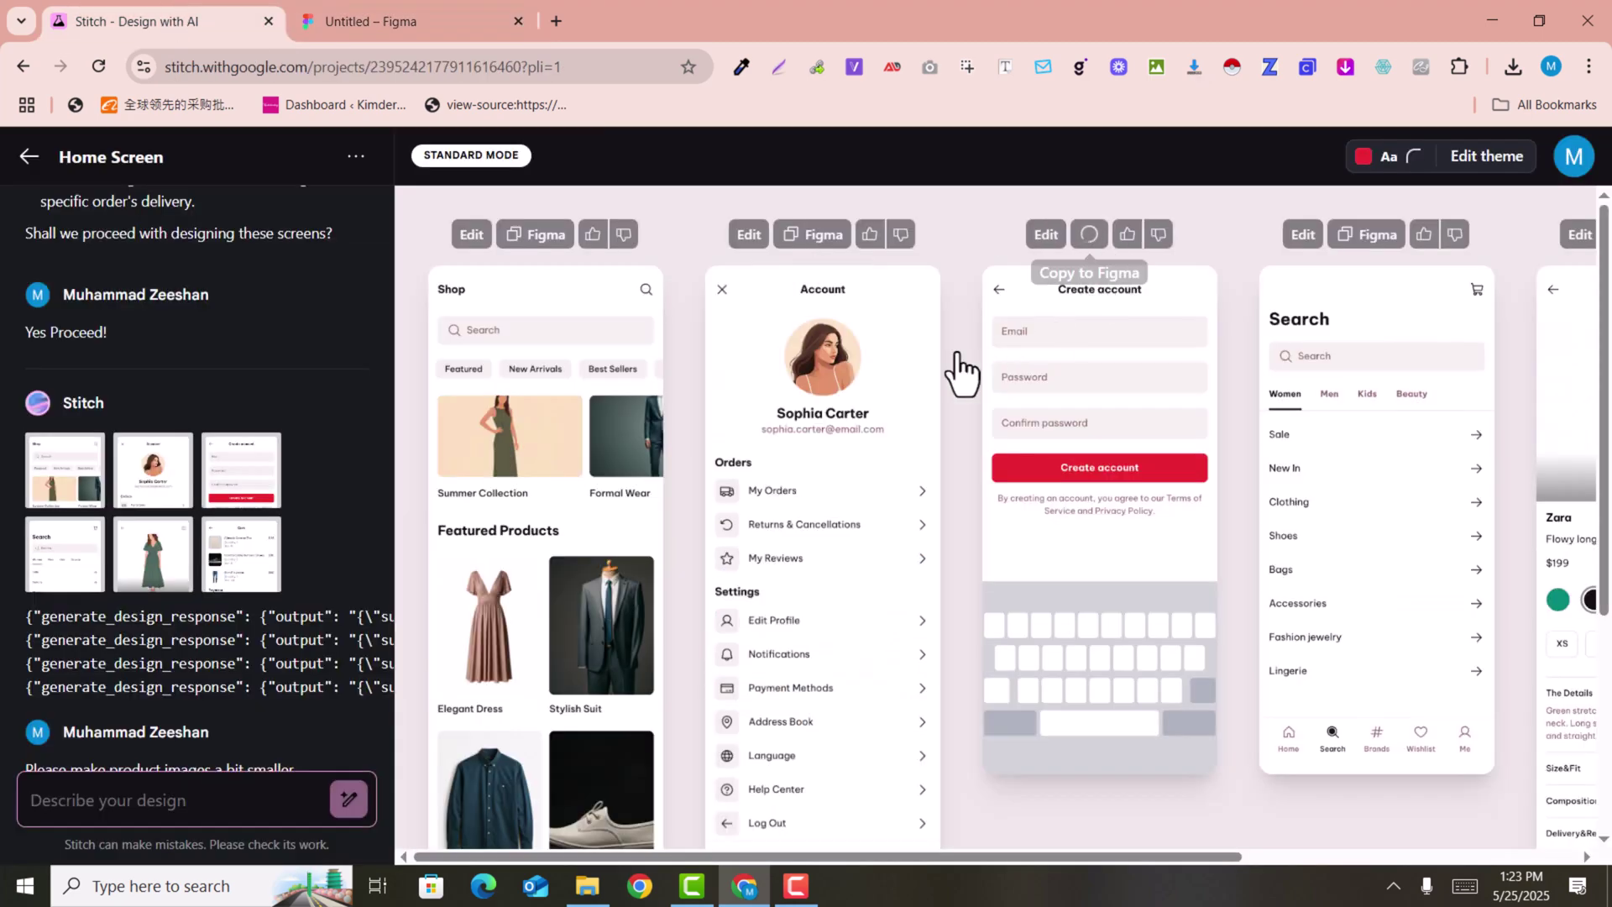
click(471, 20)
key(ctrl+v)
click(1120, 579)
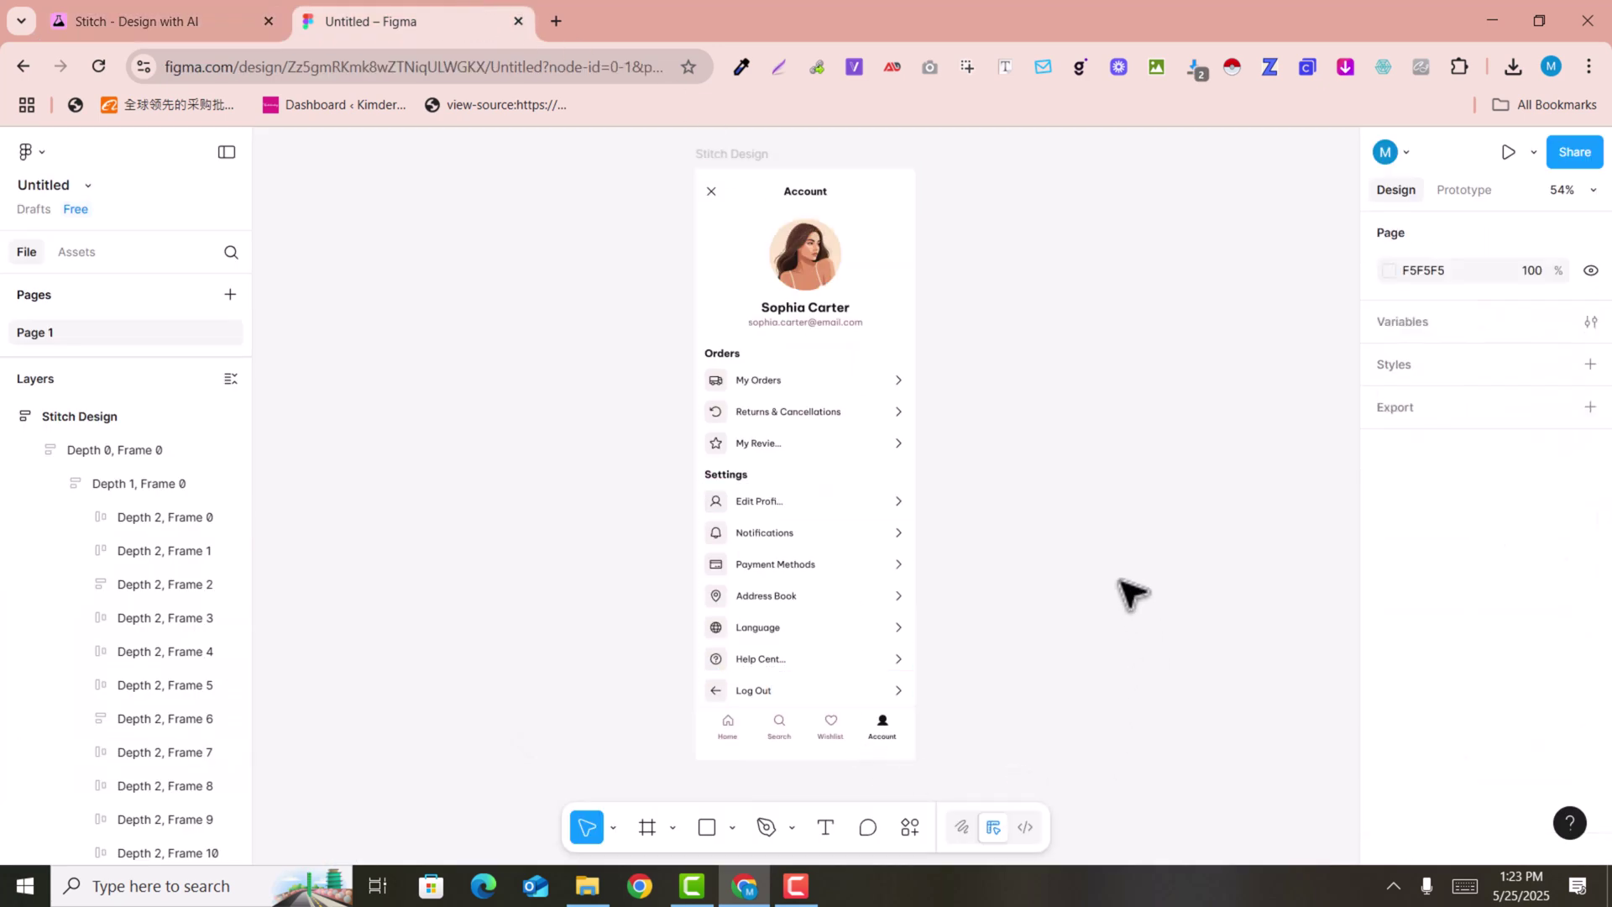
Paste the Create account screen as a 390 × 844 frame and move it left of the Account frame.
key(ctrl+v)
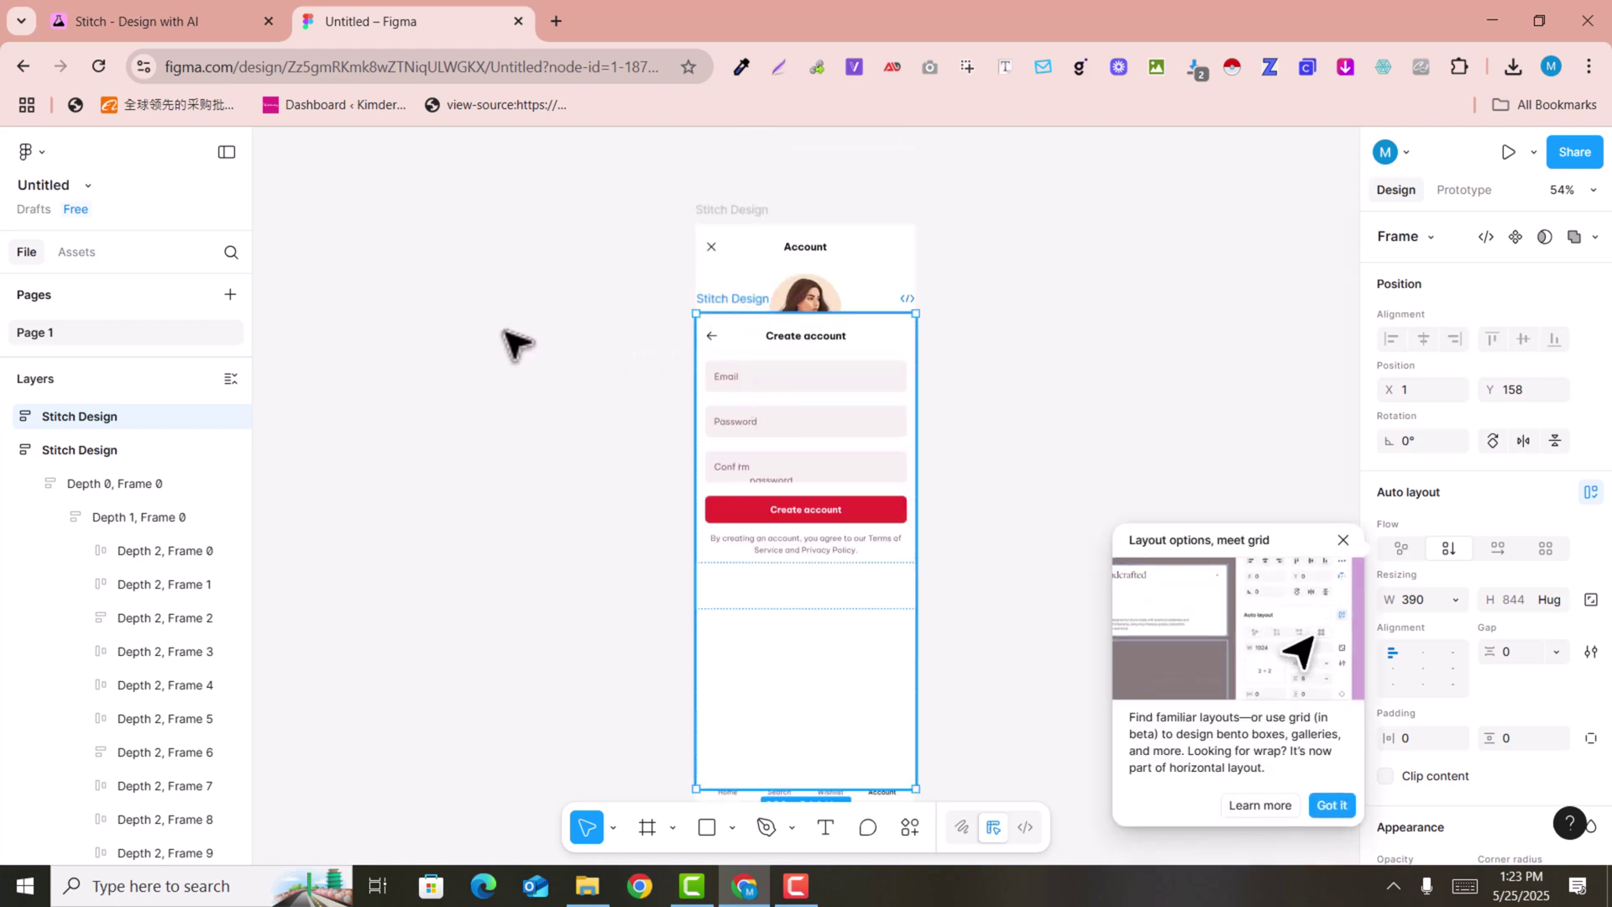
drag(650, 362, 468, 245)
click(1068, 318)
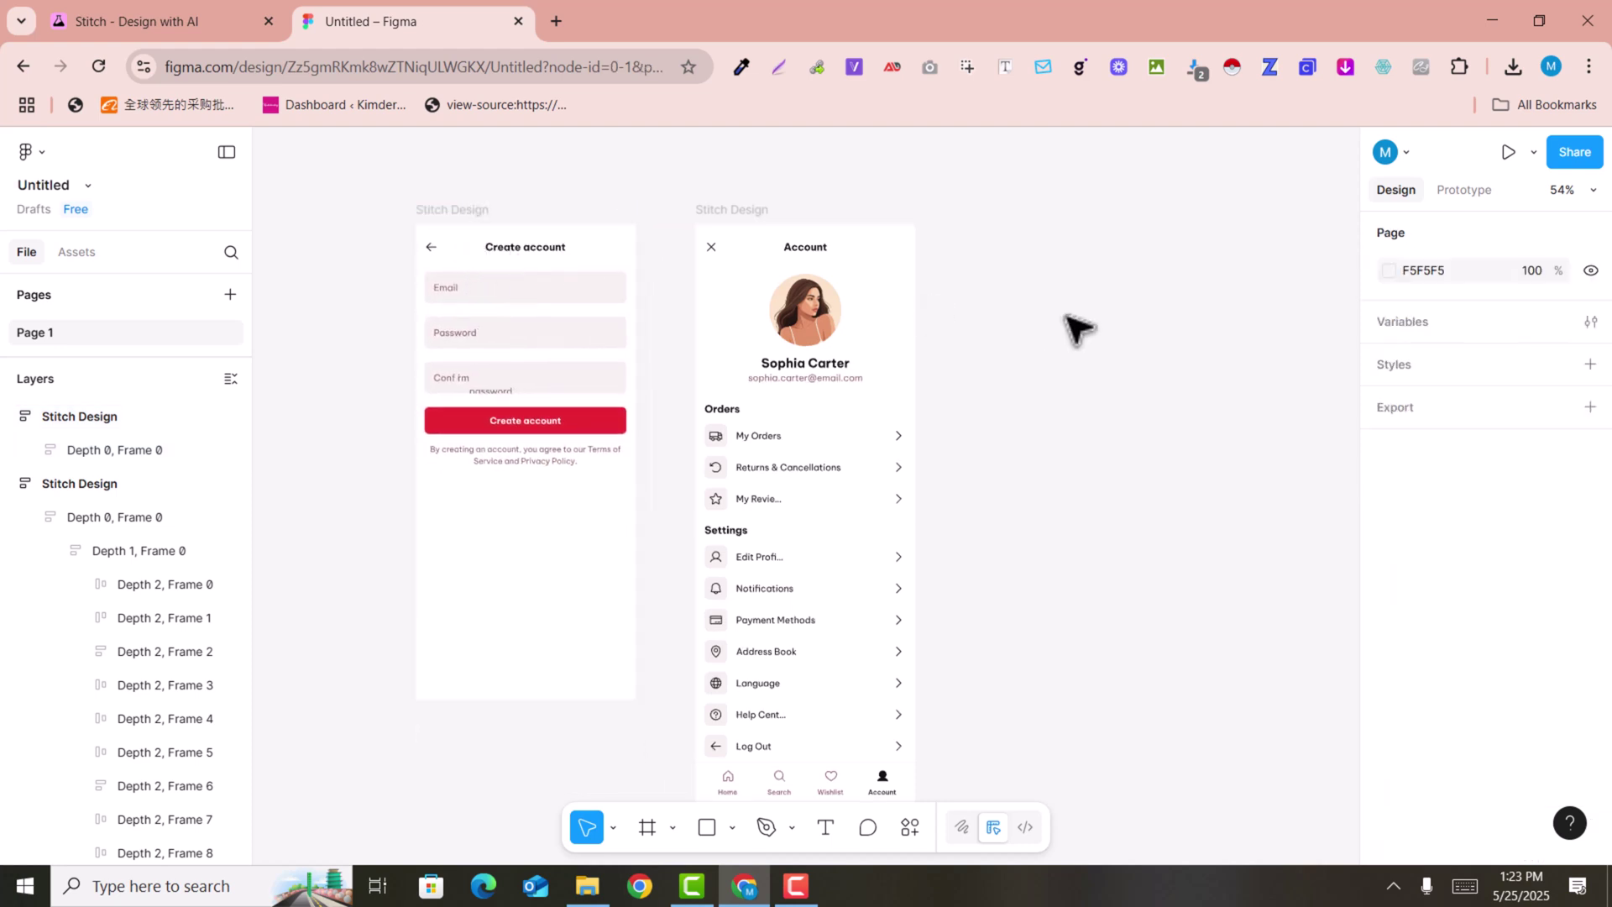
click(501, 394)
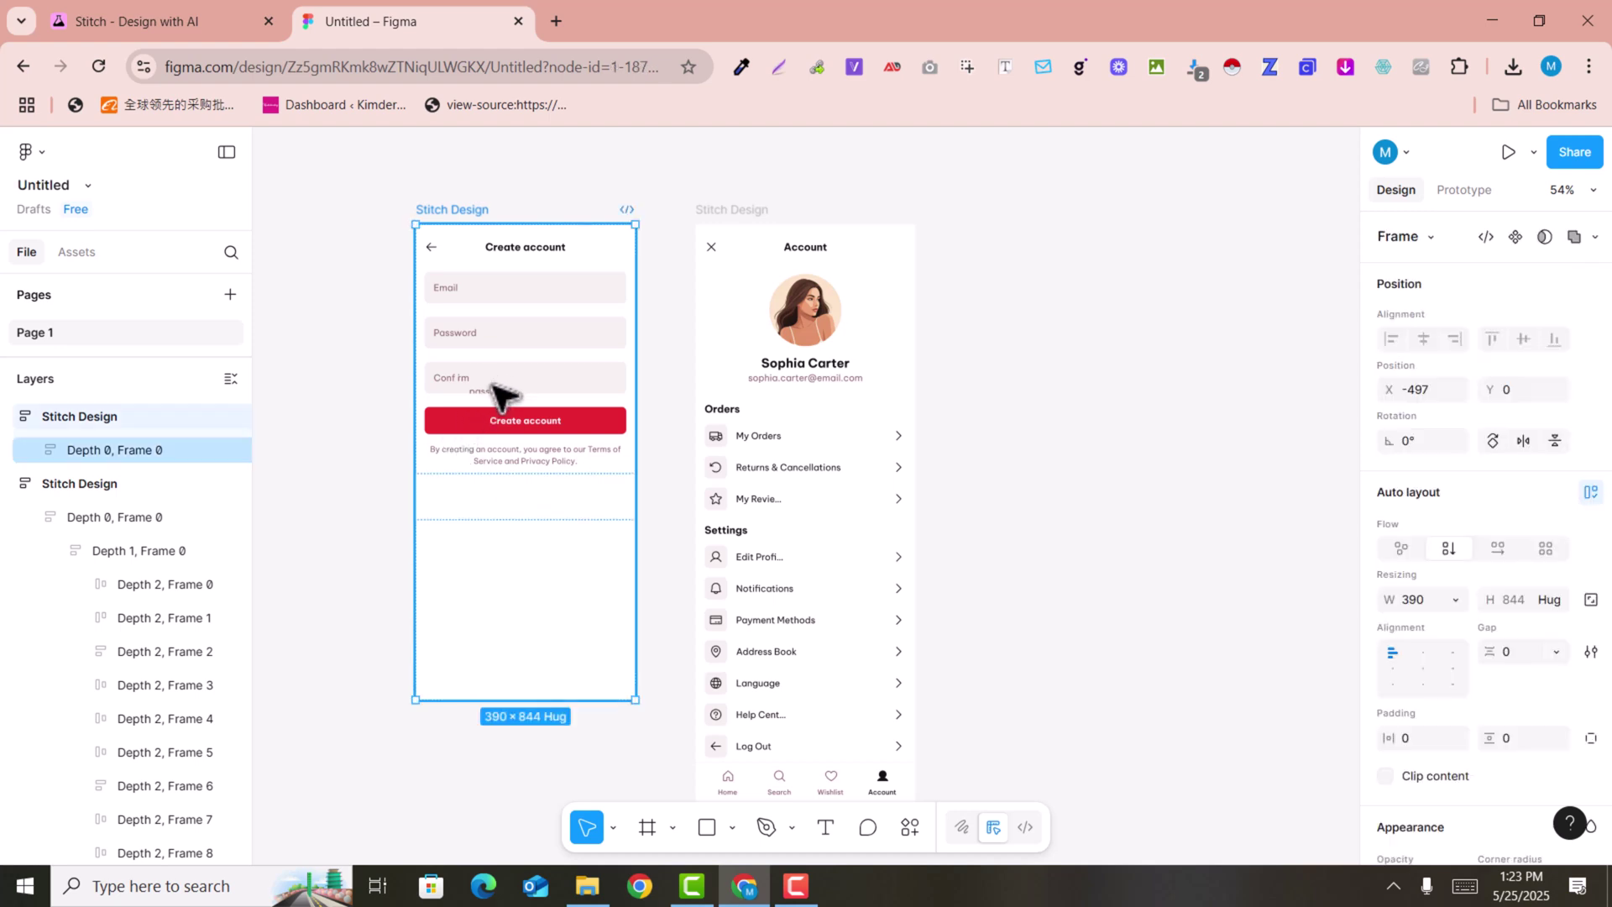
click(175, 12)
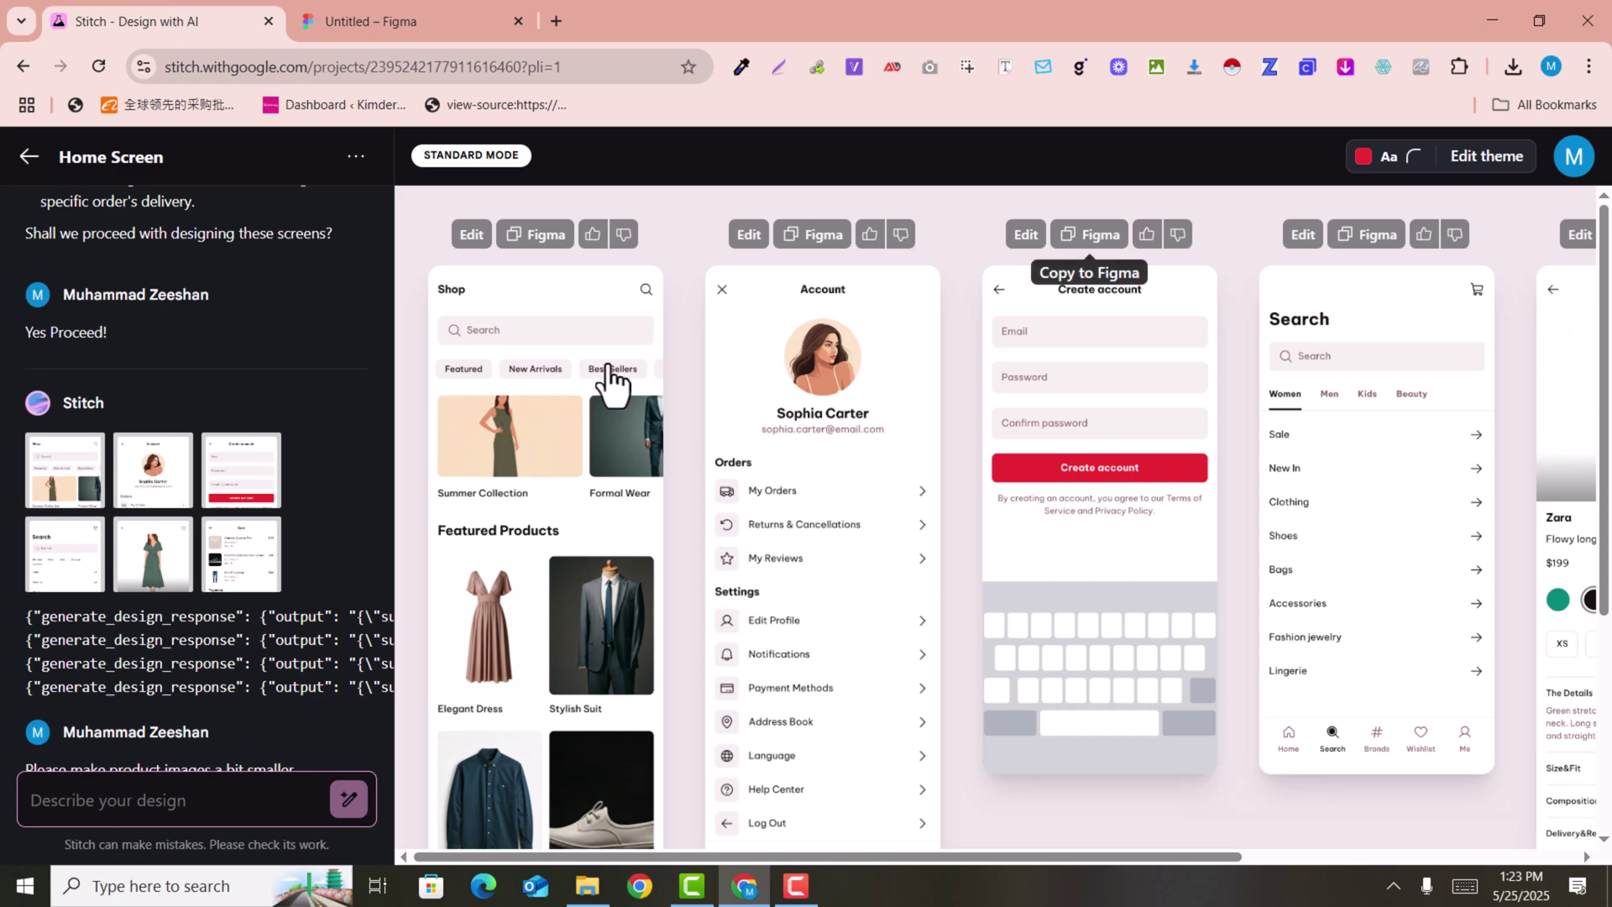
click(391, 12)
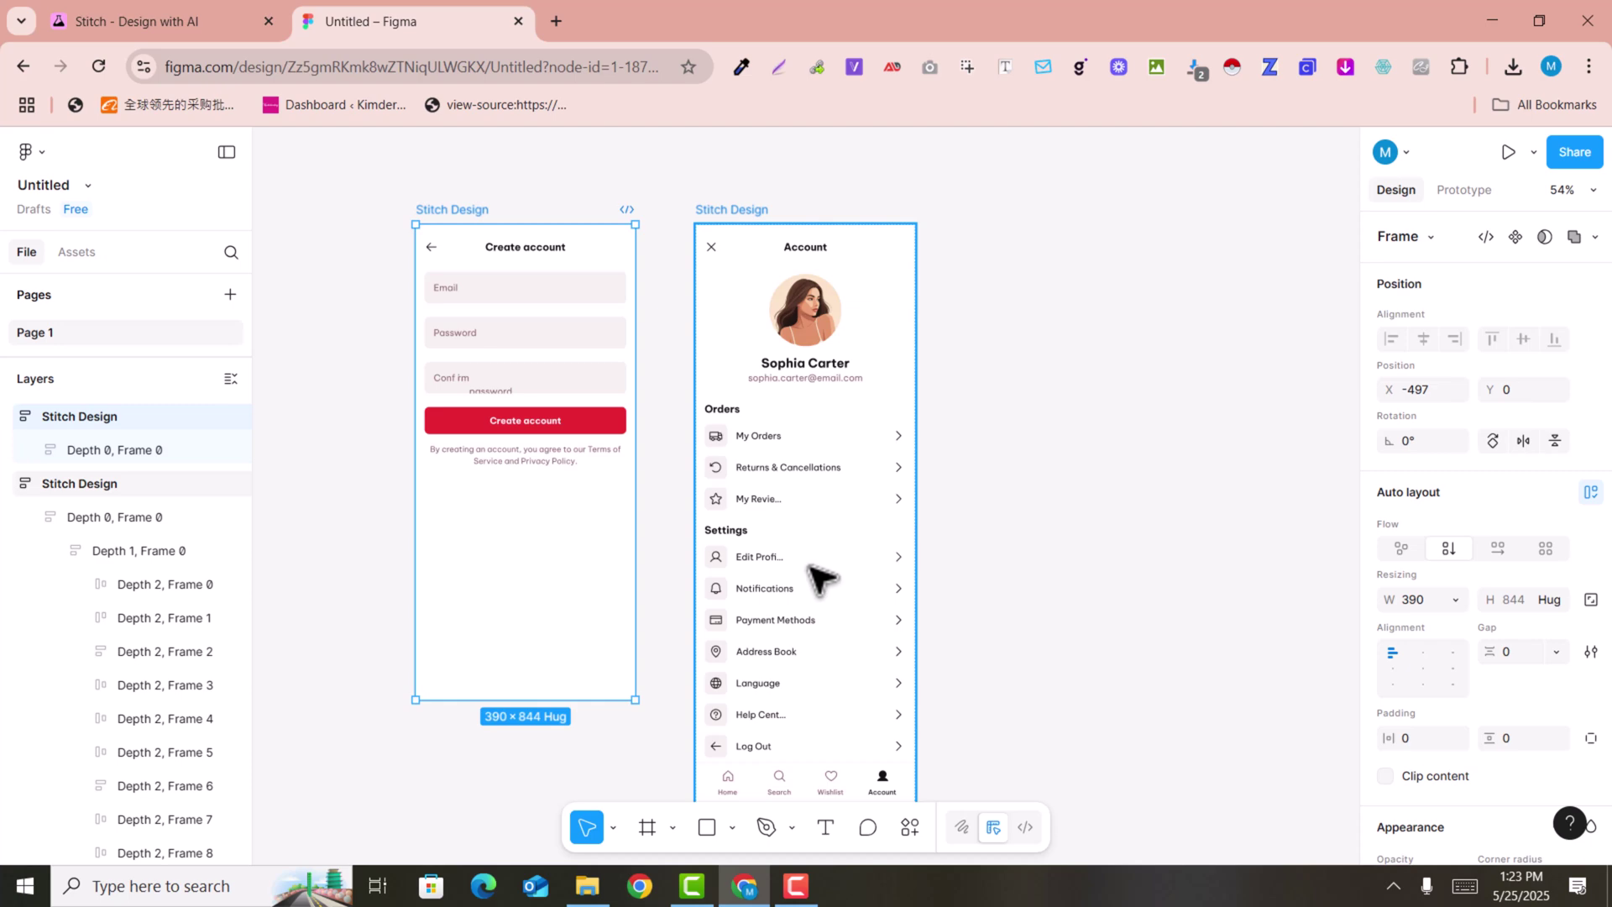
click(144, 12)
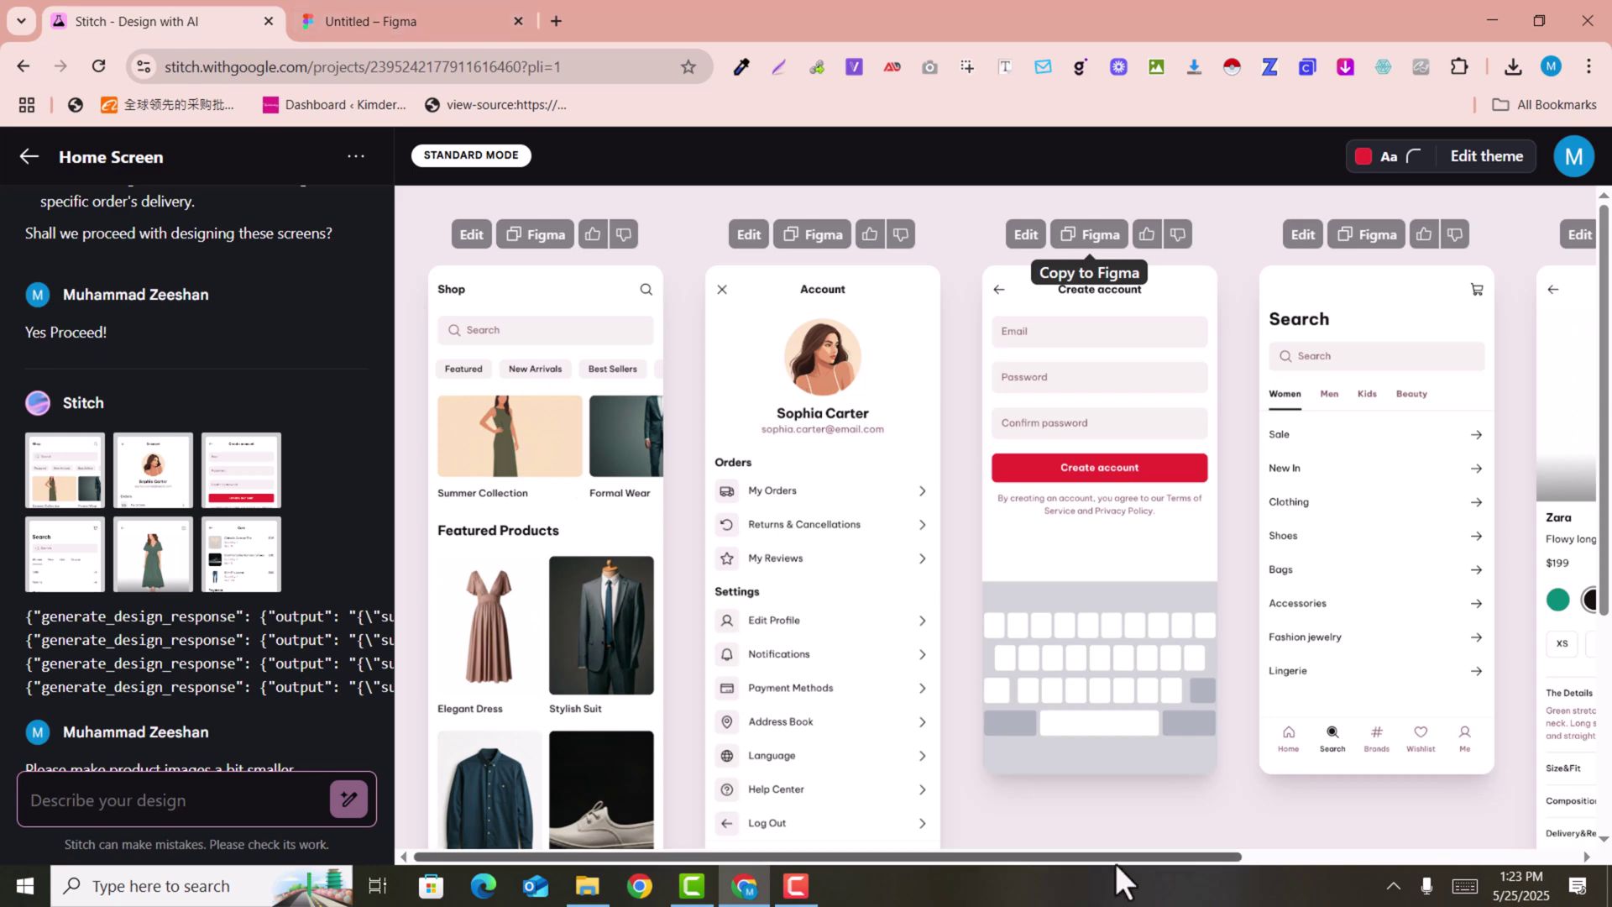
drag(1139, 862, 1585, 861)
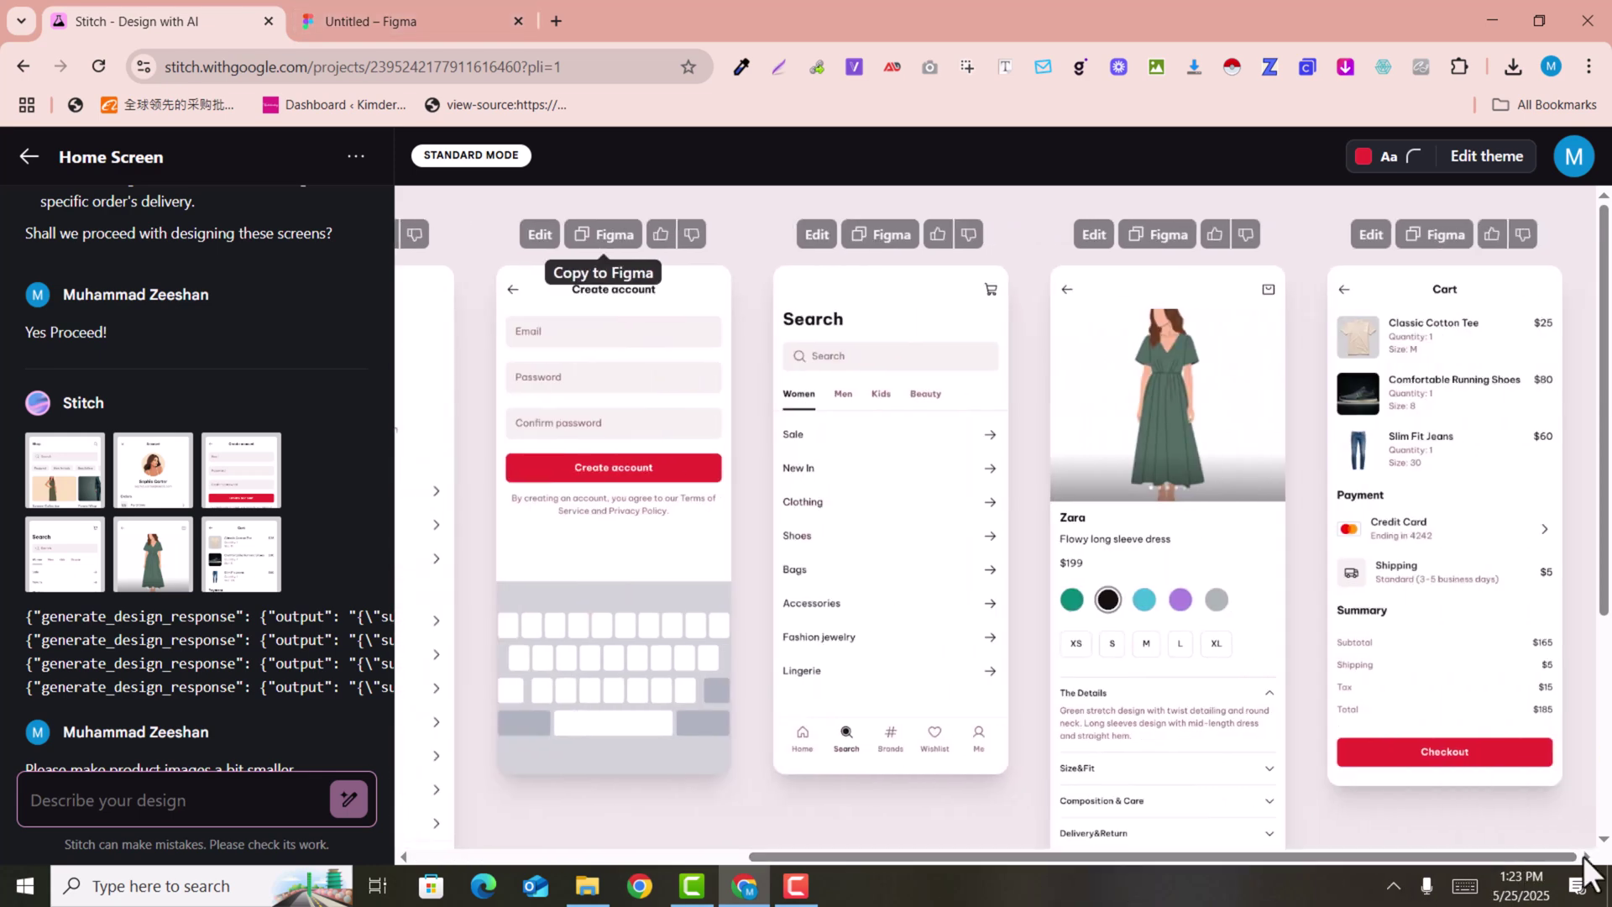
click(407, 2)
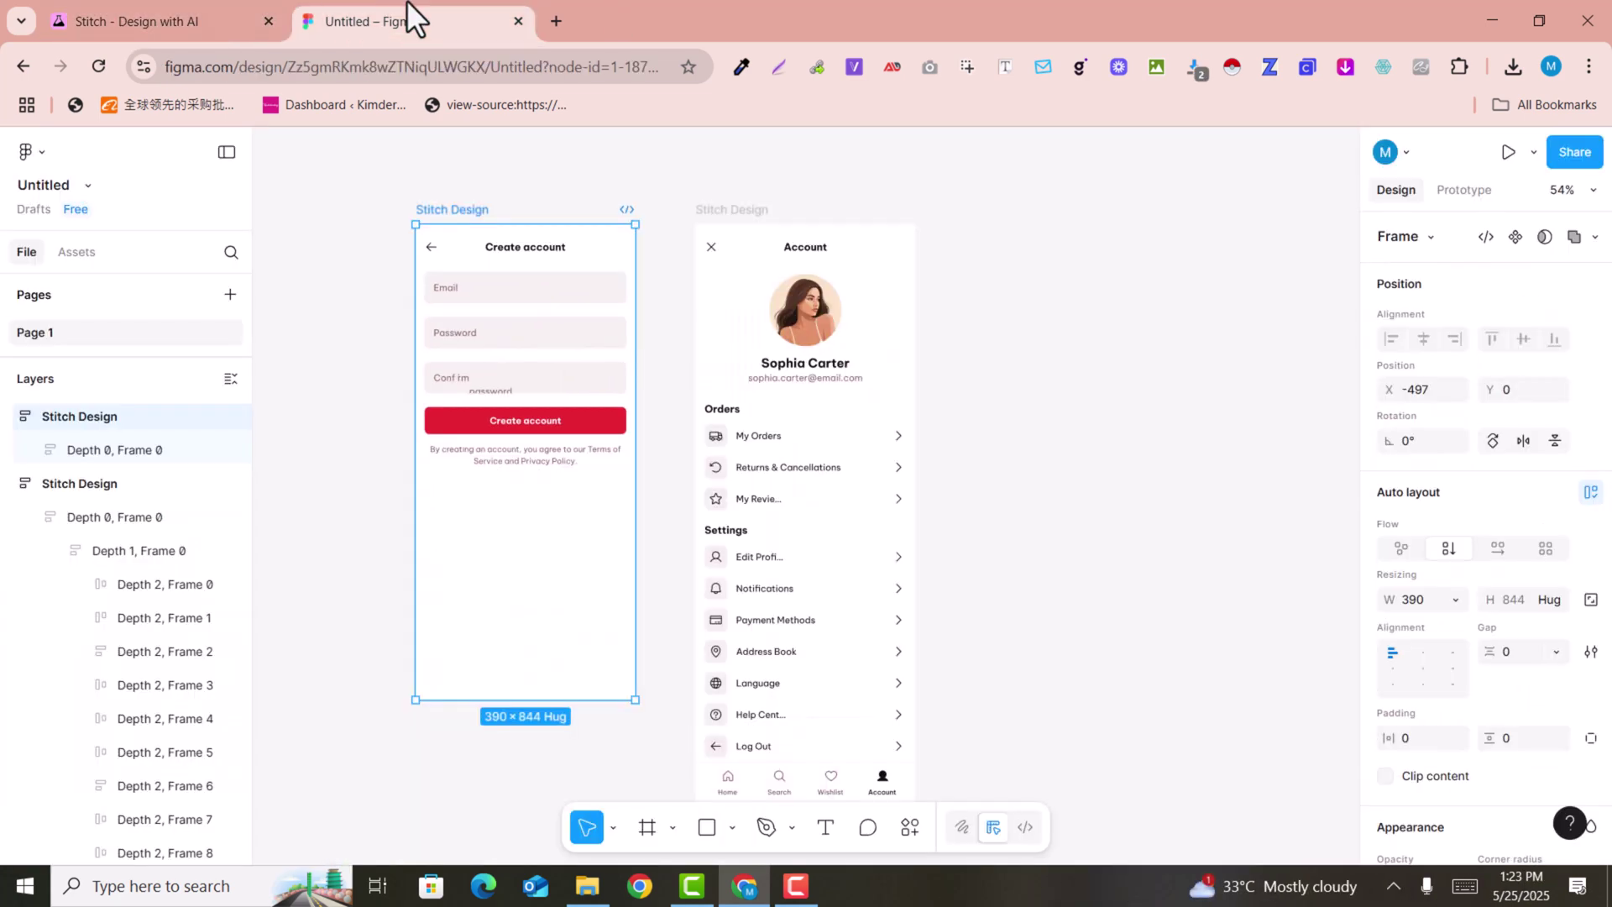
click(99, 5)
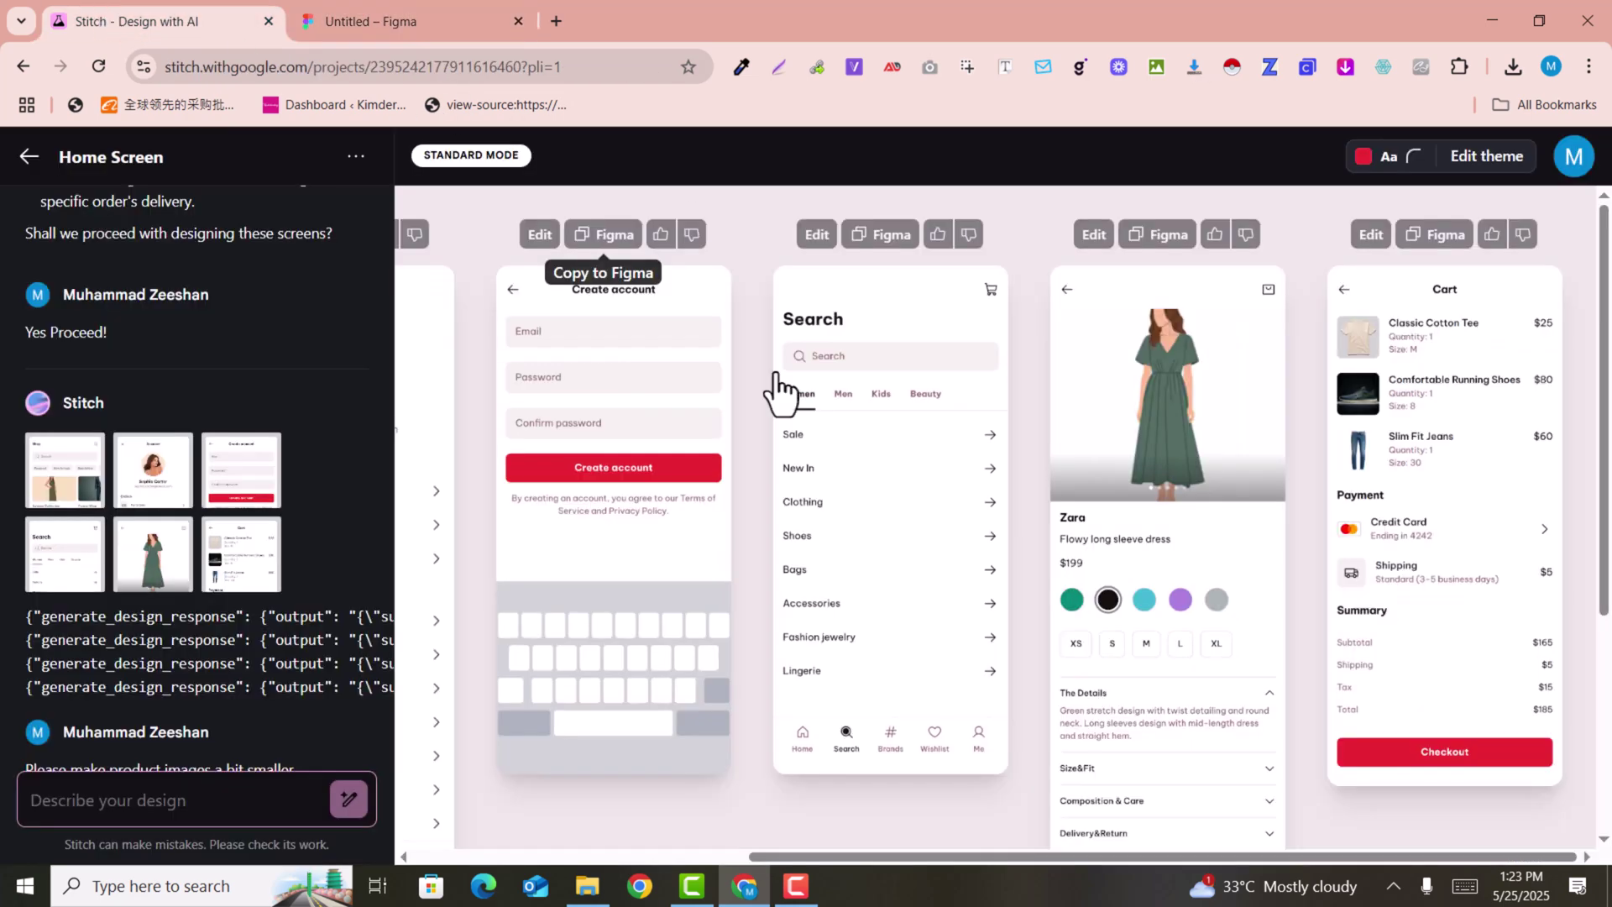
drag(793, 856, 661, 852)
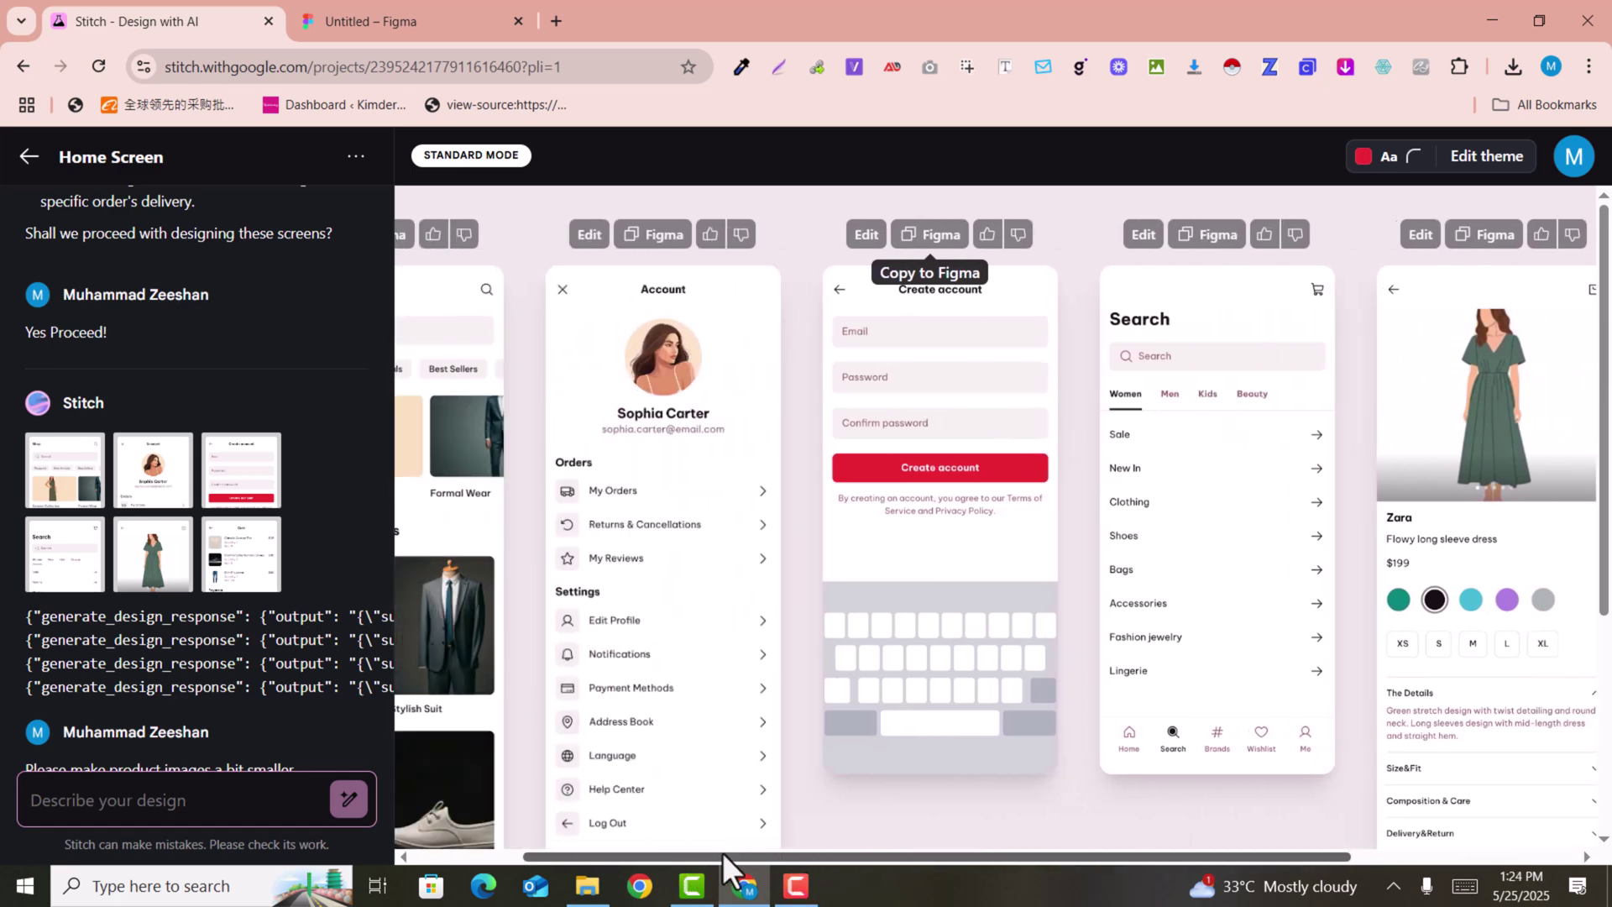
drag(567, 826, 426, 822)
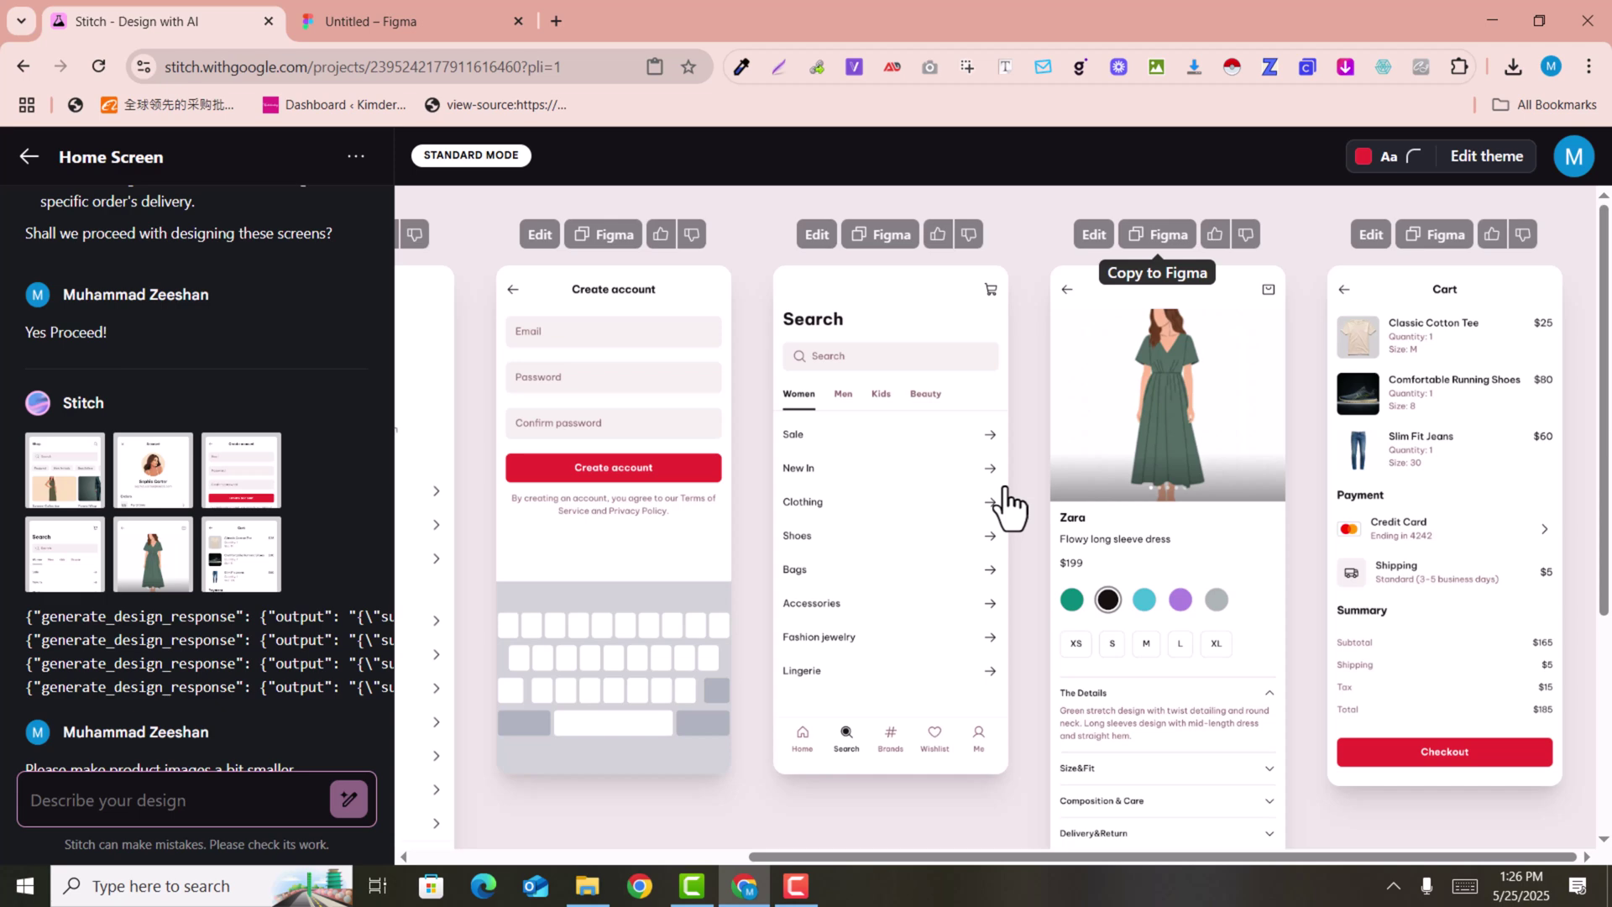
drag(885, 874, 471, 881)
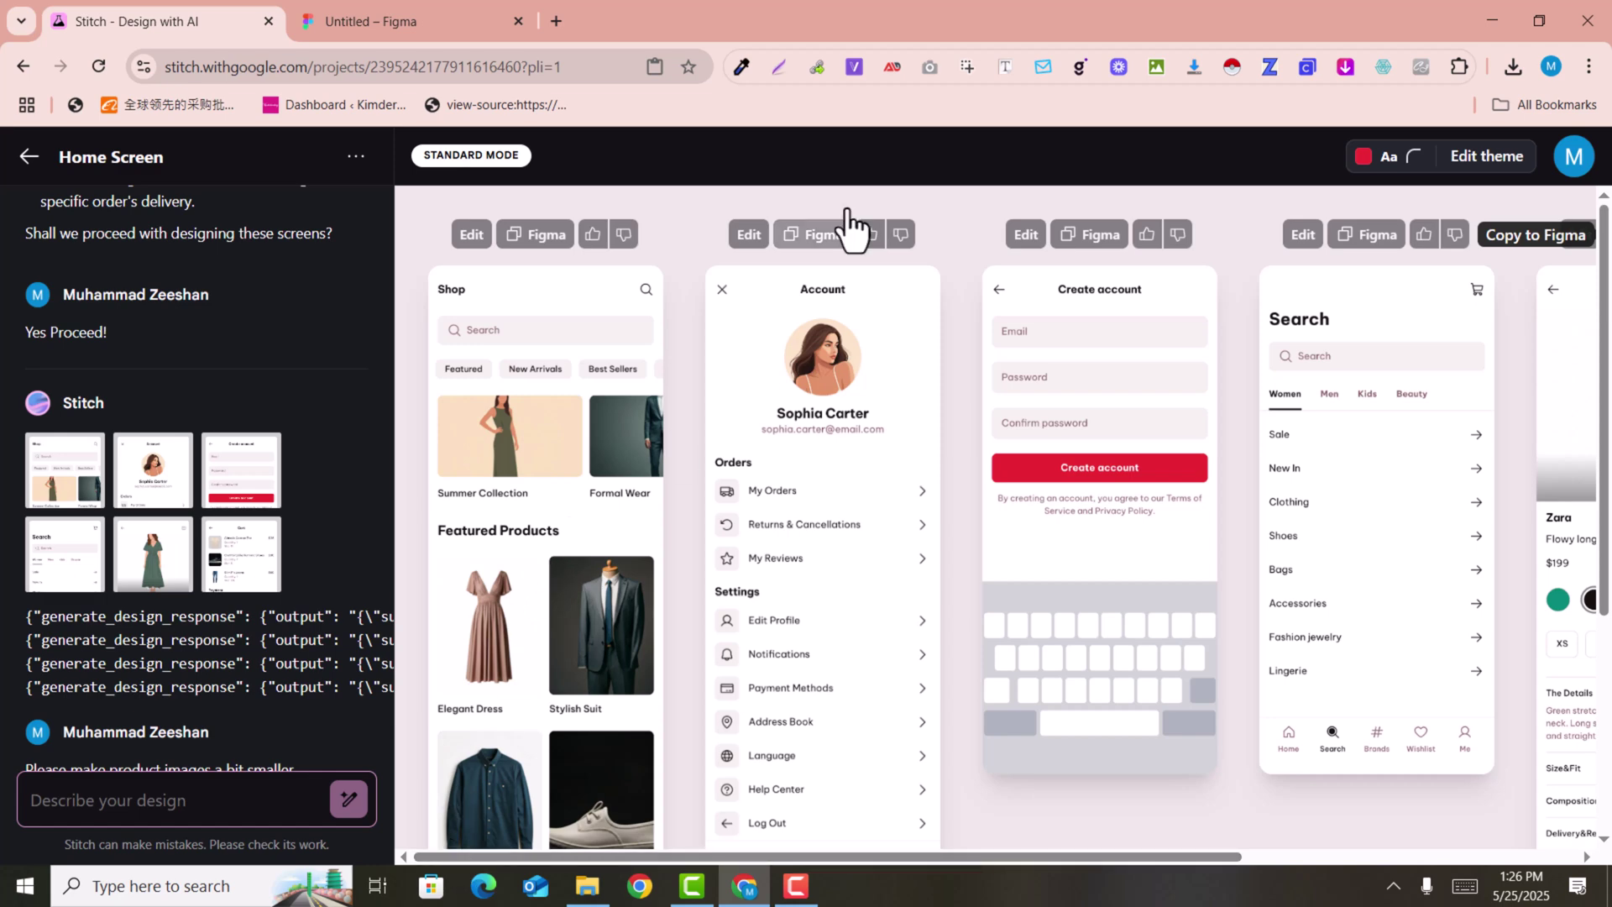